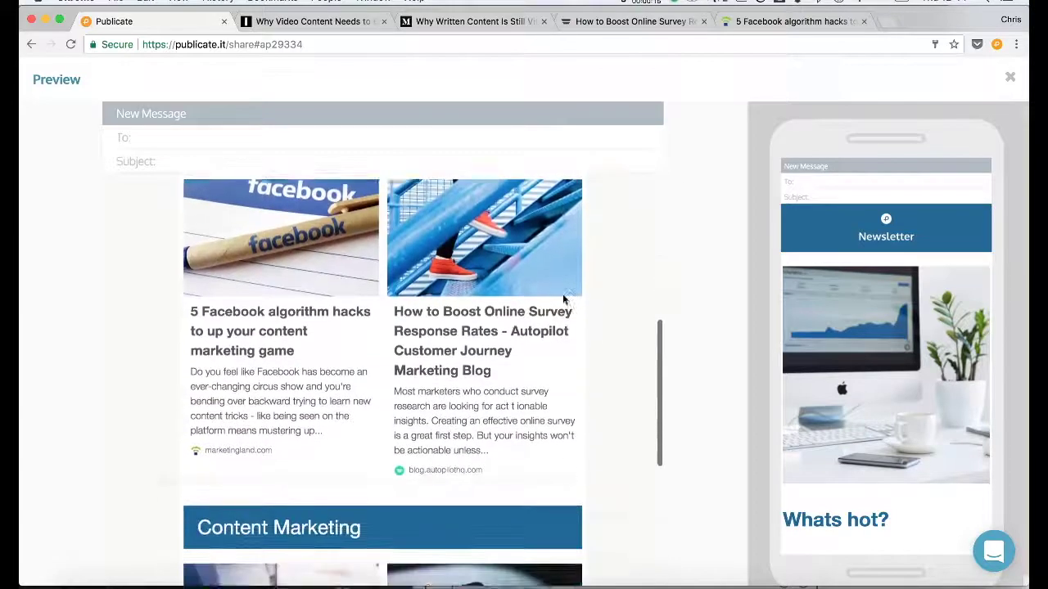
Step: Scroll up and down through the finished newsletter preview
{"action": "scroll", "coordinate": [562, 294], "scroll_direction": "up", "scroll_amount": 6}
{"action": "scroll", "coordinate": [837, 288], "scroll_direction": "down", "scroll_amount": 3}
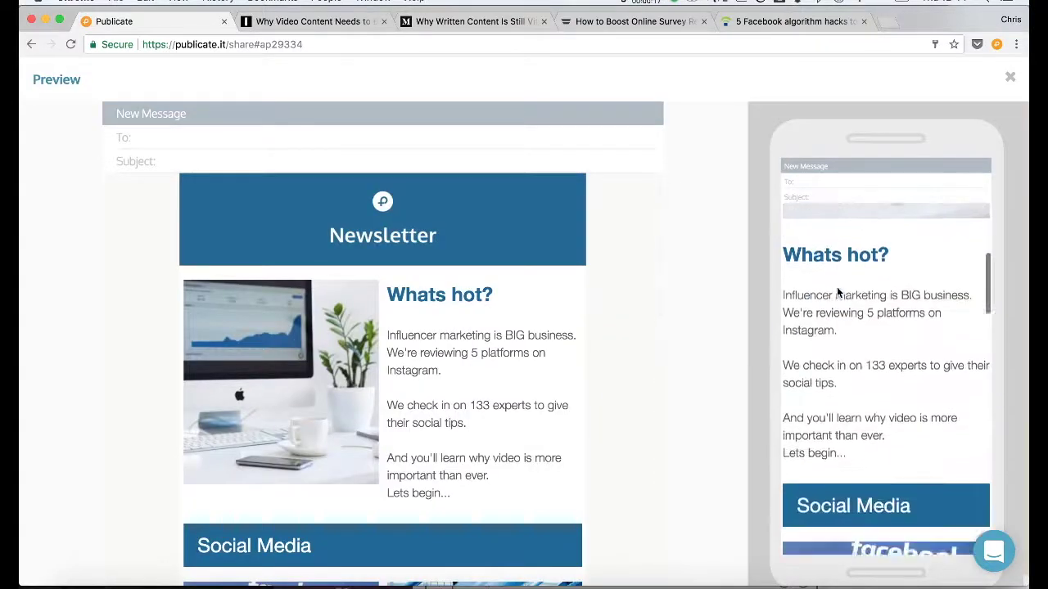
{"action": "scroll", "coordinate": [837, 288], "scroll_direction": "up", "scroll_amount": 3}
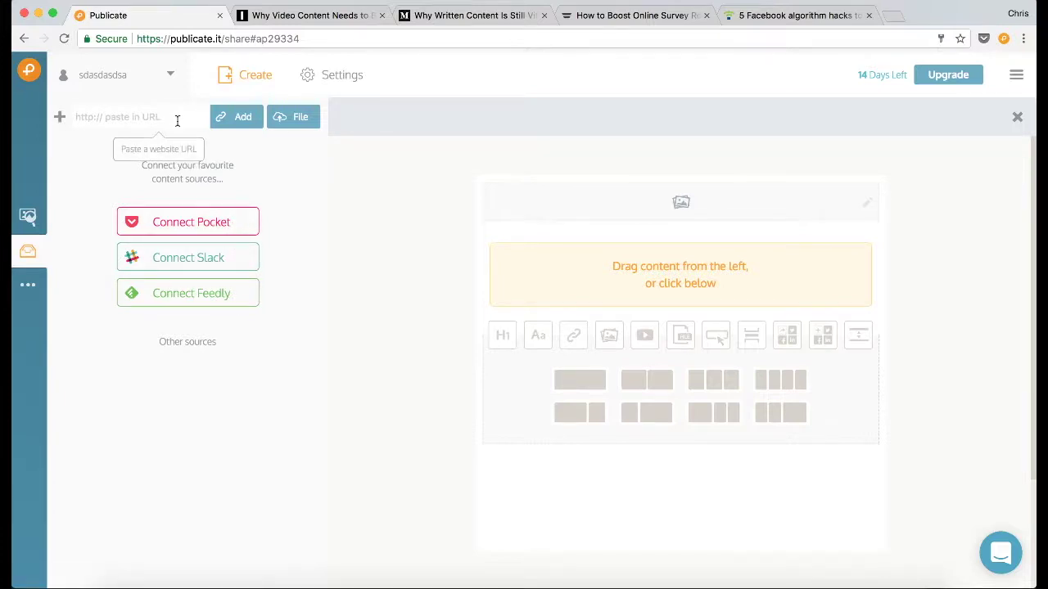
Step: Save the video, written-content, survey response and Facebook algorithm articles to Publicate's library
{"action": "left_click", "coordinate": [319, 16]}
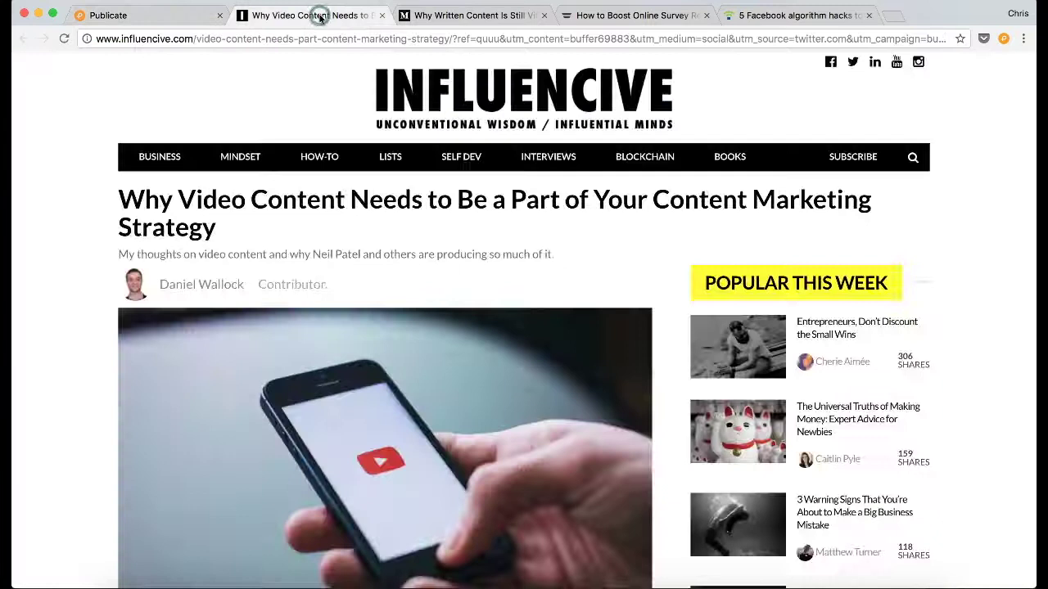
{"action": "left_click", "coordinate": [1004, 40]}
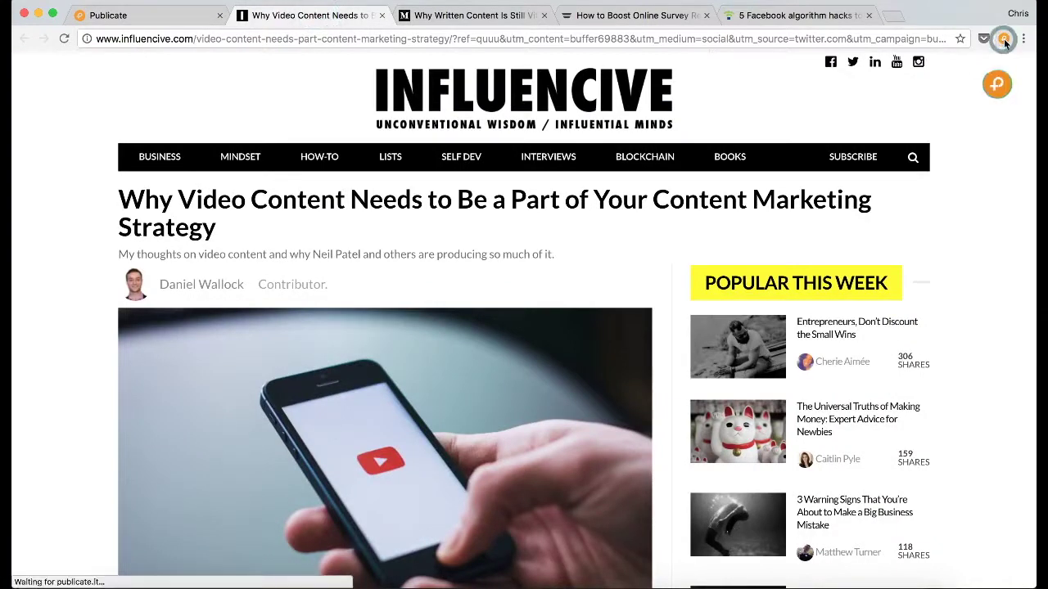
{"action": "left_click", "coordinate": [493, 20]}
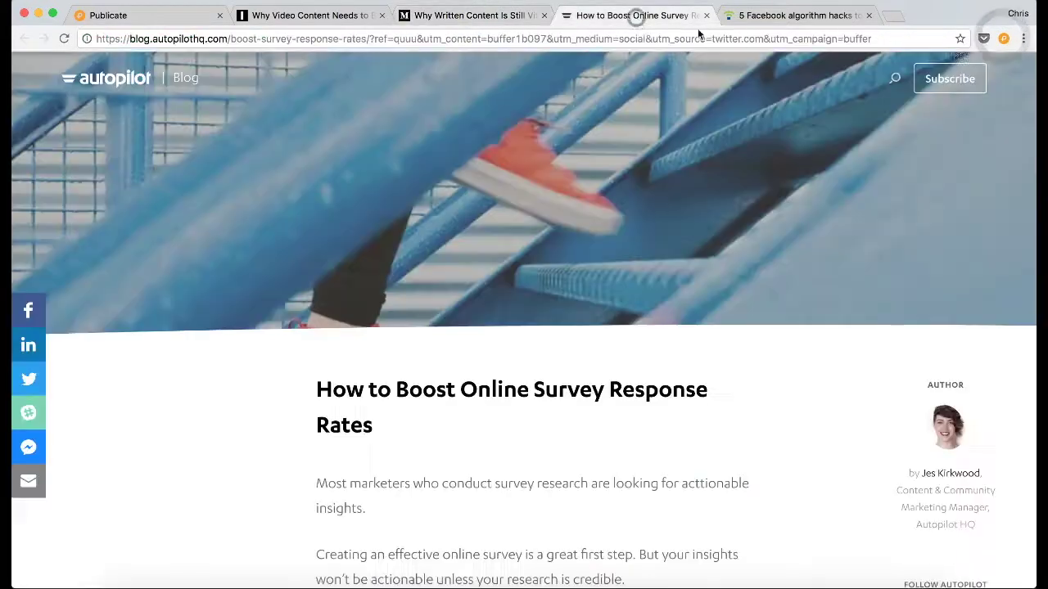
{"action": "left_click", "coordinate": [637, 16]}
{"action": "left_click", "coordinate": [1005, 40]}
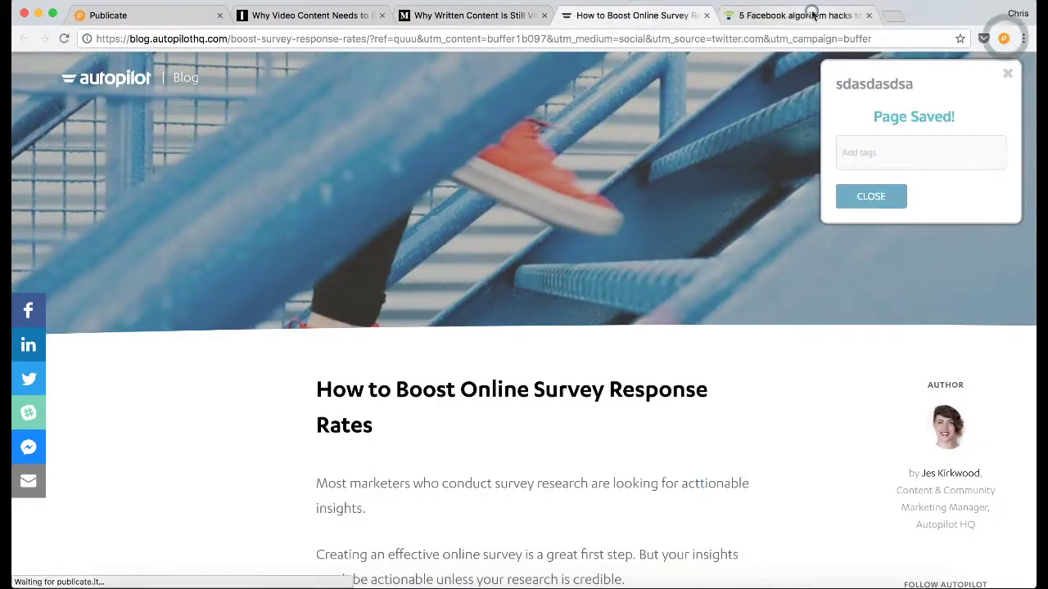
{"action": "key", "text": "ctrl+Tab"}
{"action": "left_click", "coordinate": [1003, 41]}
{"action": "key", "text": "ctrl+Tab"}
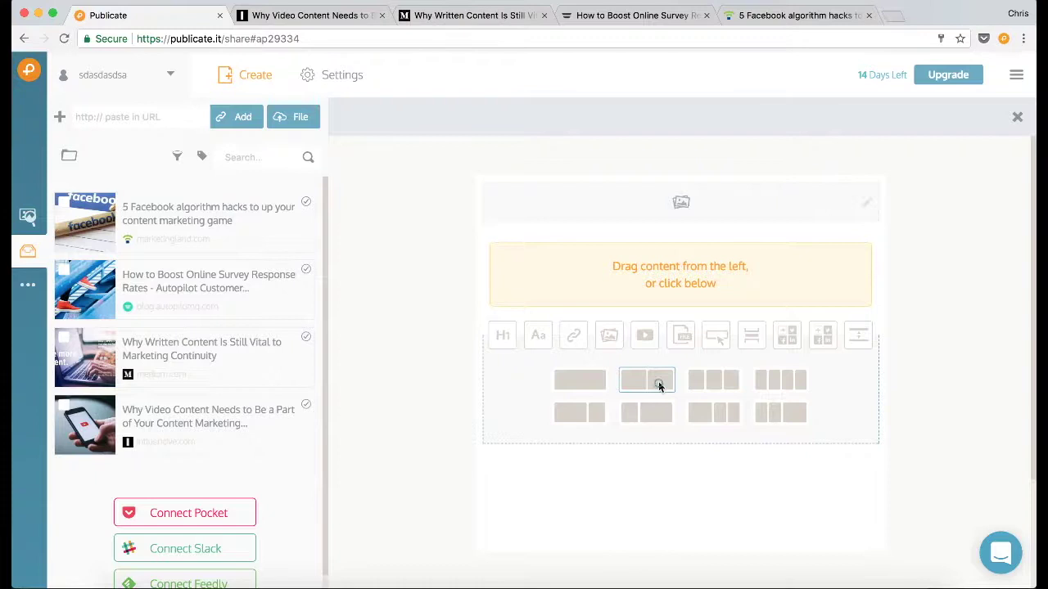
Step: Insert a two-column row: written-content article on the left, video-content article on the right
{"action": "left_click", "coordinate": [660, 381]}
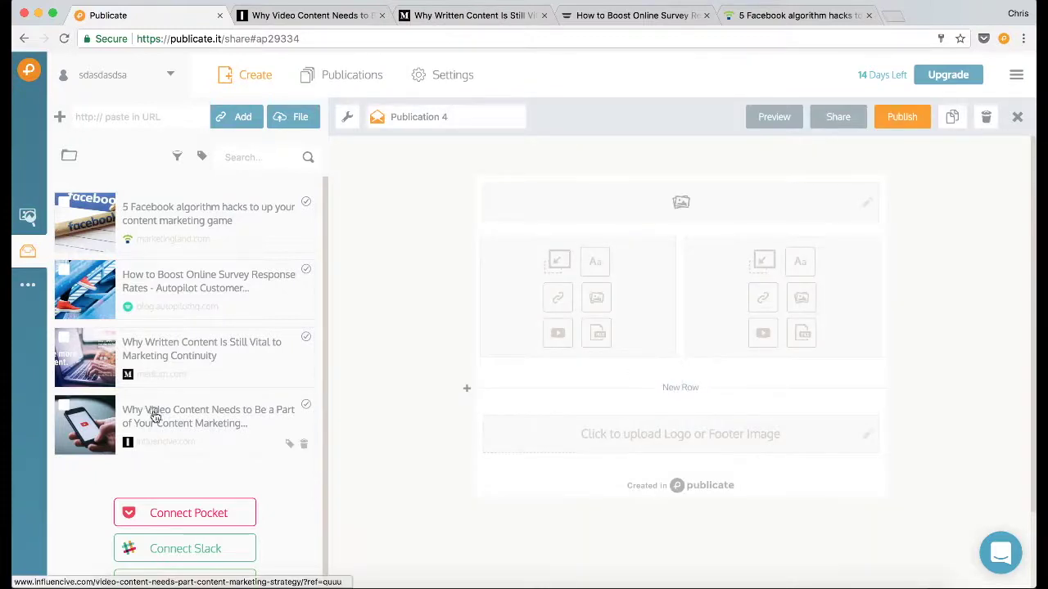
{"action": "left_click_drag", "start_coordinate": [155, 415], "coordinate": [782, 320]}
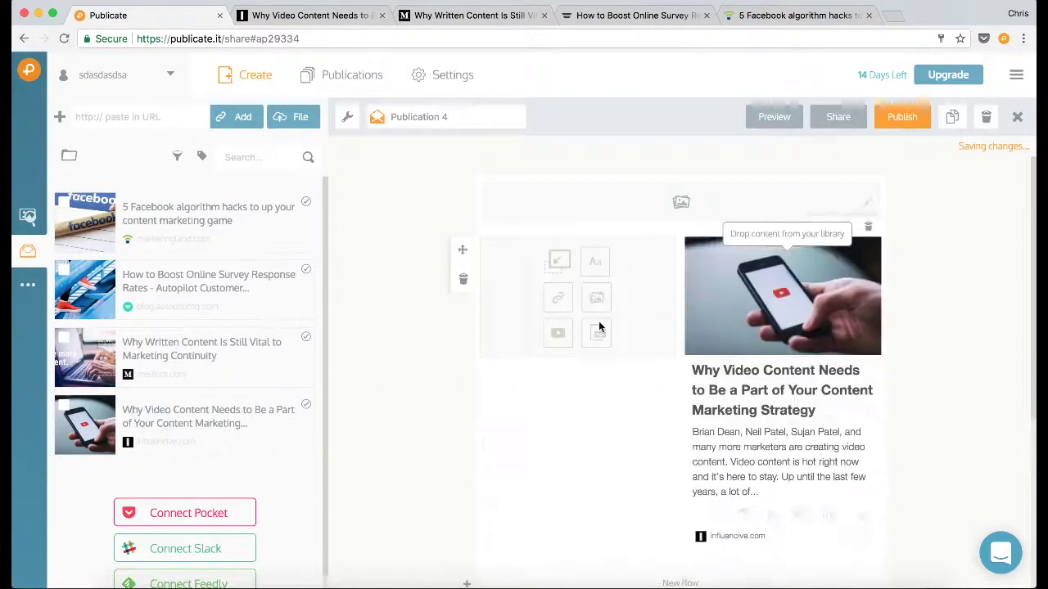
{"action": "left_click_drag", "start_coordinate": [153, 352], "coordinate": [587, 304]}
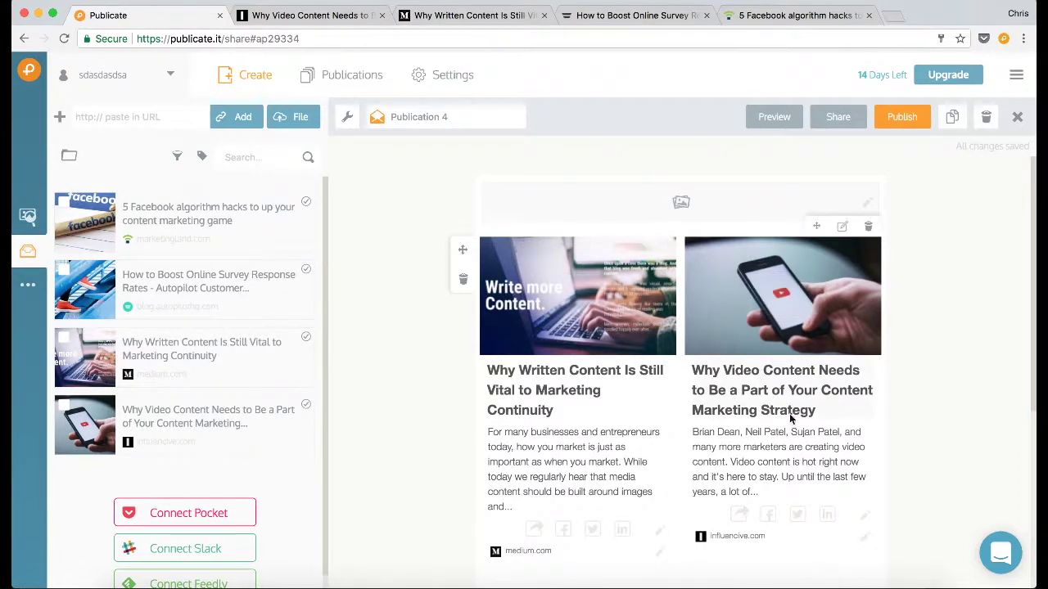
{"action": "triple_click", "coordinate": [765, 492]}
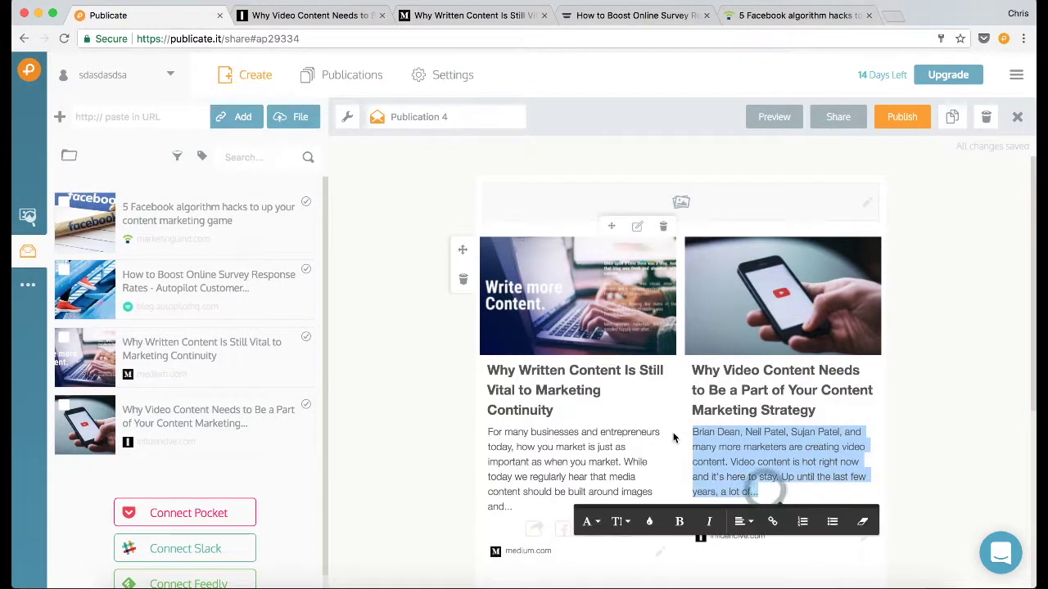
{"action": "left_click", "coordinate": [917, 394]}
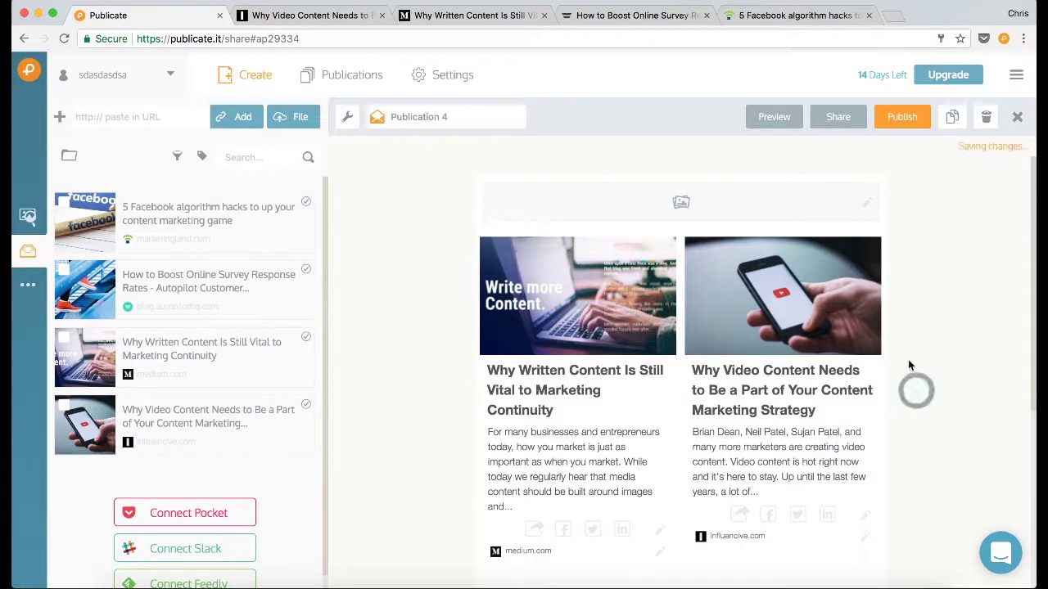
Step: Add a top row with the Facebook algorithm article left and survey response article right
{"action": "left_click_drag", "start_coordinate": [164, 276], "coordinate": [648, 267]}
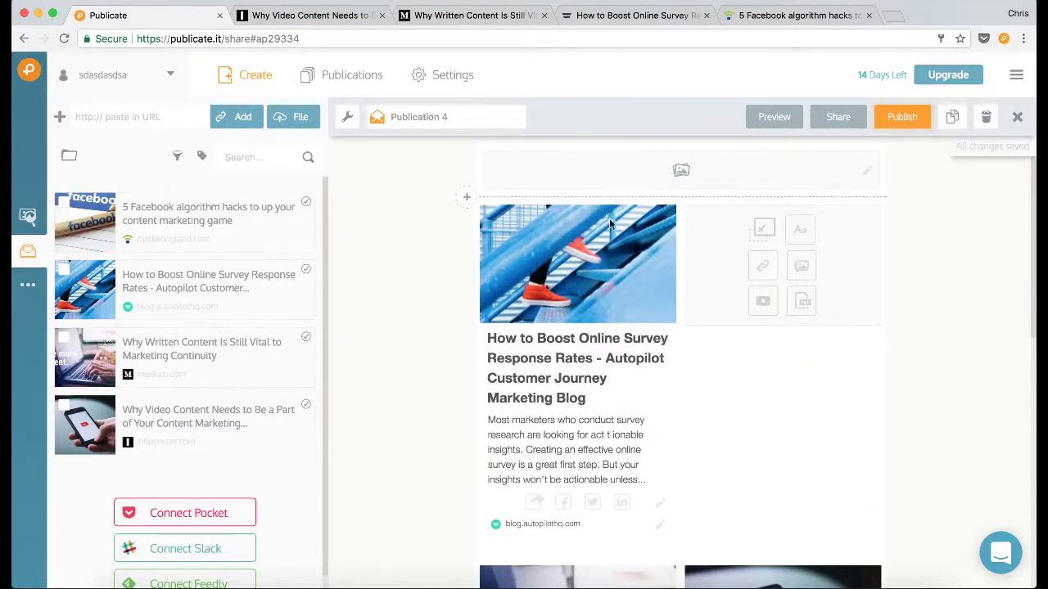
{"action": "left_click_drag", "start_coordinate": [612, 198], "coordinate": [799, 264]}
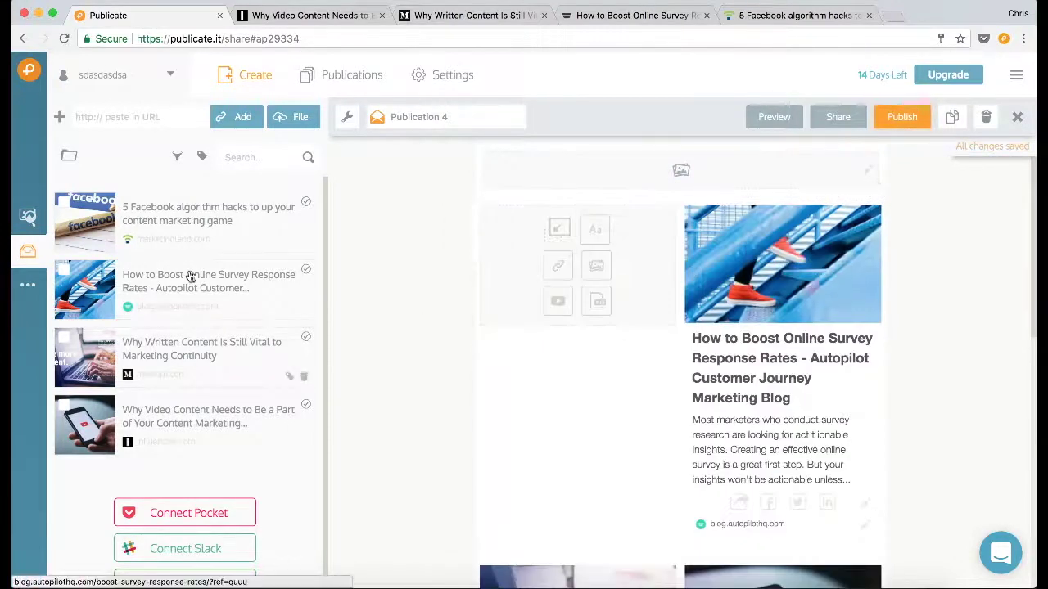
{"action": "left_click_drag", "start_coordinate": [146, 209], "coordinate": [580, 271]}
{"action": "scroll", "coordinate": [958, 300], "scroll_direction": "down", "scroll_amount": 5}
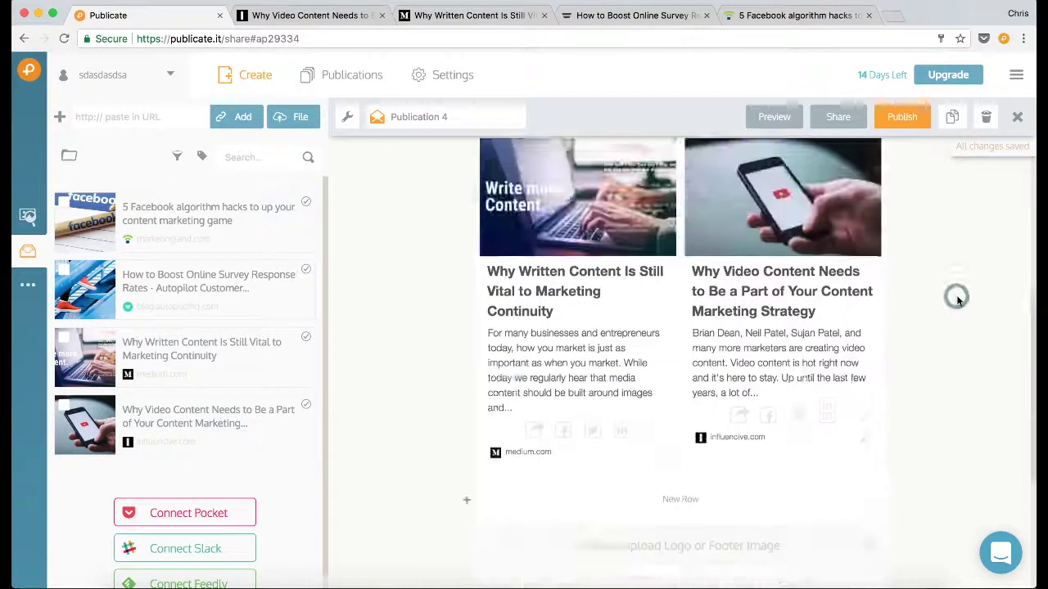
{"action": "scroll", "coordinate": [958, 301], "scroll_direction": "up", "scroll_amount": 6}
{"action": "left_click", "coordinate": [958, 301]}
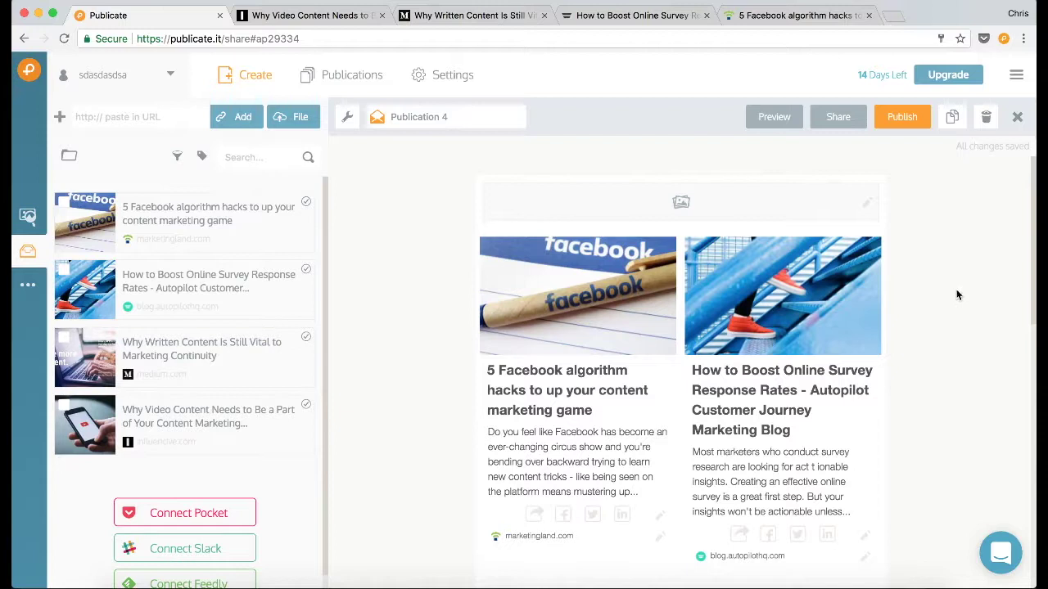
Step: Insert a two-column top row and paste the intro paragraph into a right-column text block
{"action": "left_click", "coordinate": [745, 231]}
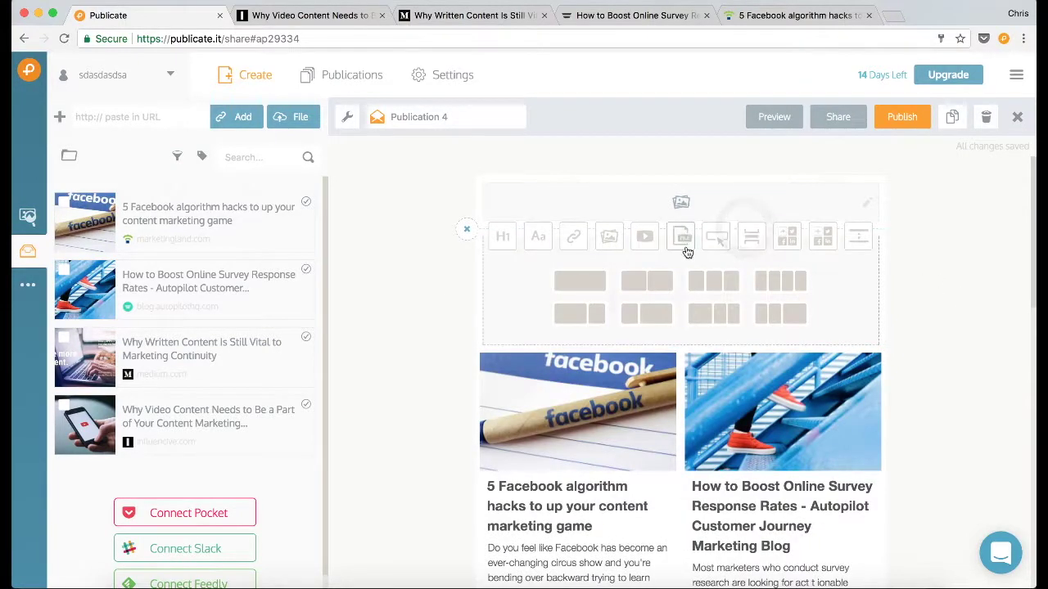
{"action": "left_click", "coordinate": [646, 280]}
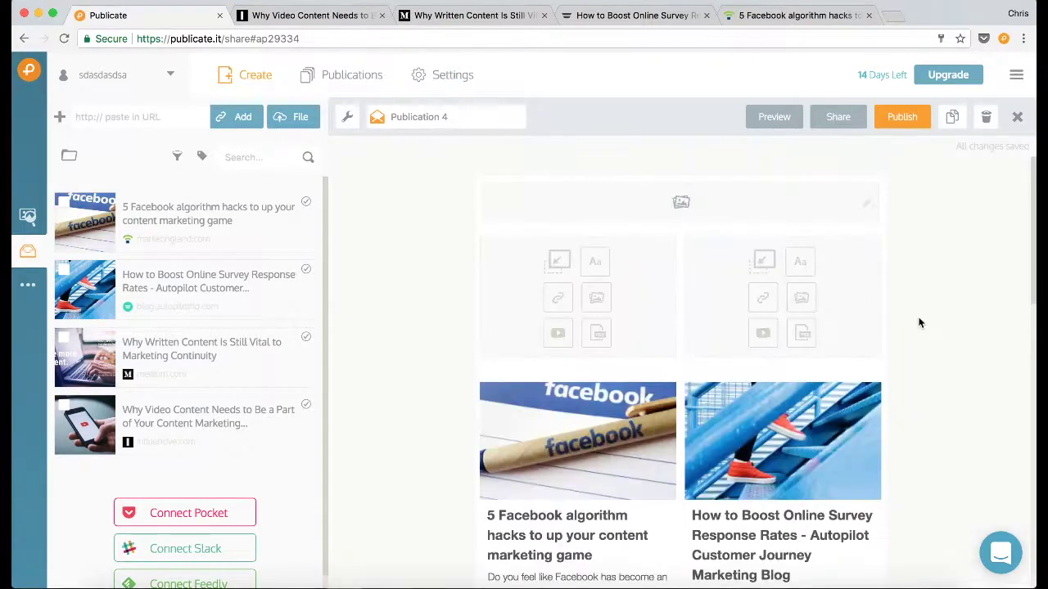
{"action": "left_click", "coordinate": [804, 264]}
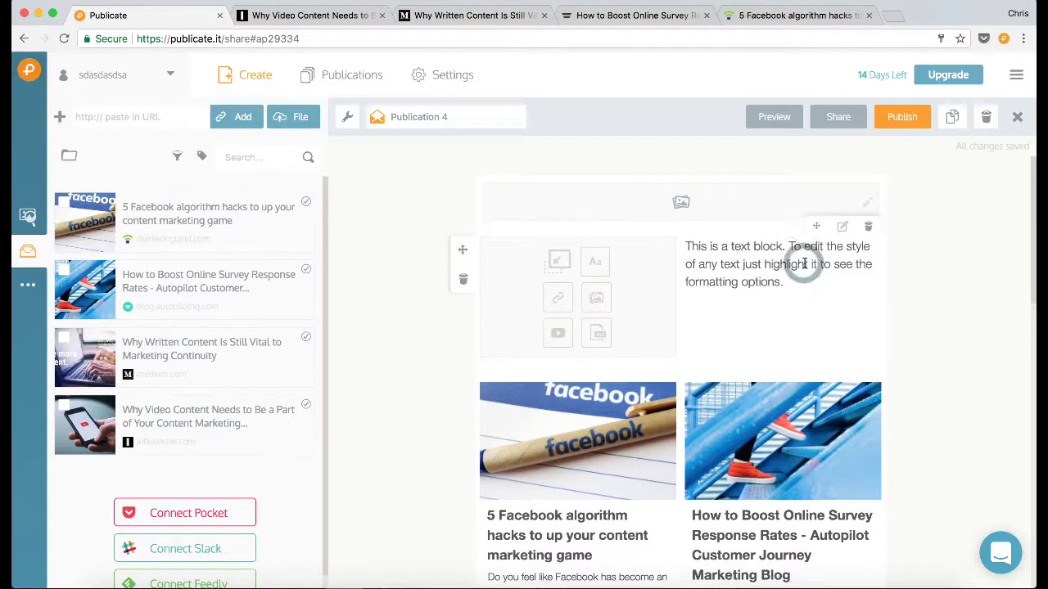
{"action": "left_click_drag", "start_coordinate": [793, 283], "coordinate": [702, 248]}
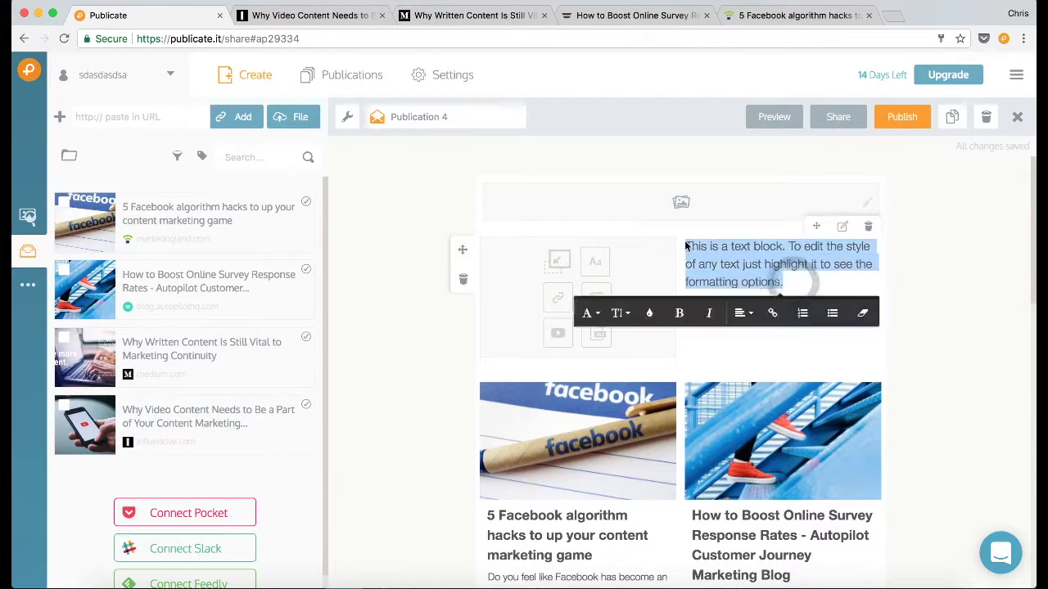
{"action": "key", "text": "super+v"}
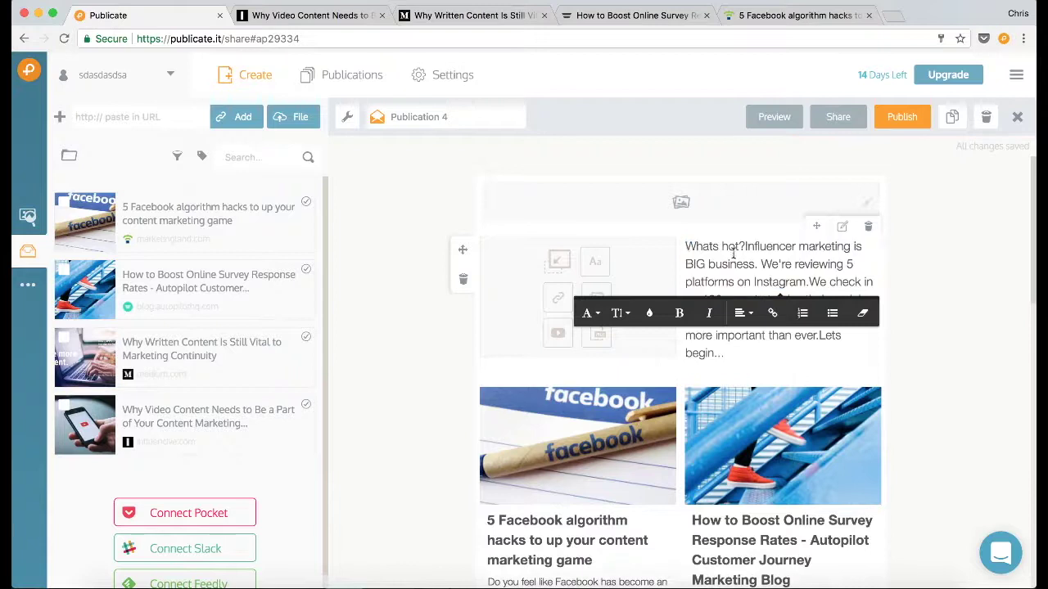
Step: Break the intro into lines after 'Whats hot?', before 'And you'll learn' and 'Lets begin...'
{"action": "left_click", "coordinate": [736, 253]}
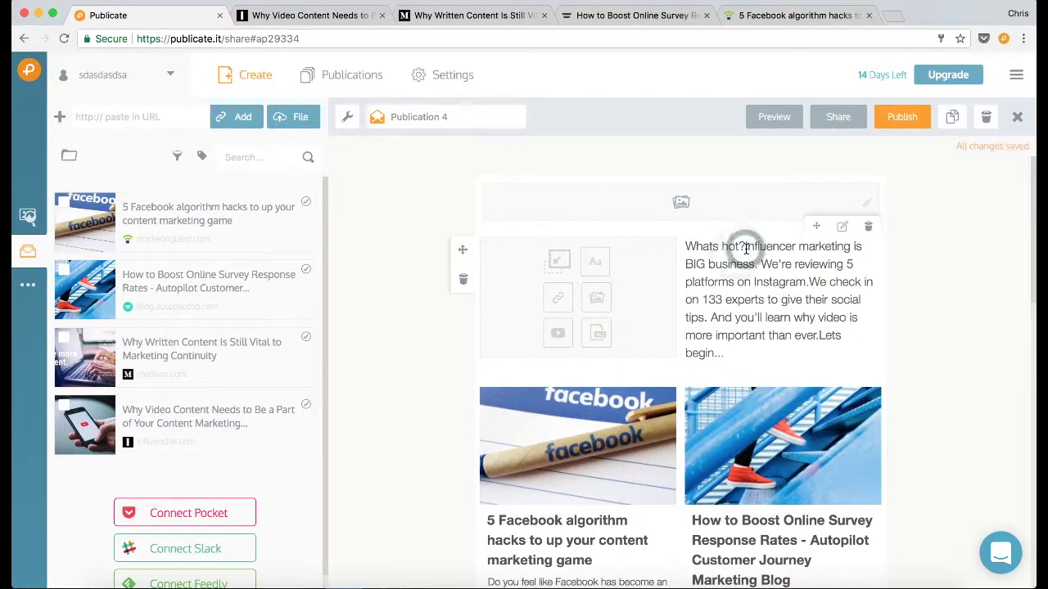
{"action": "key", "text": "Return"}
{"action": "key", "text": "Return"}
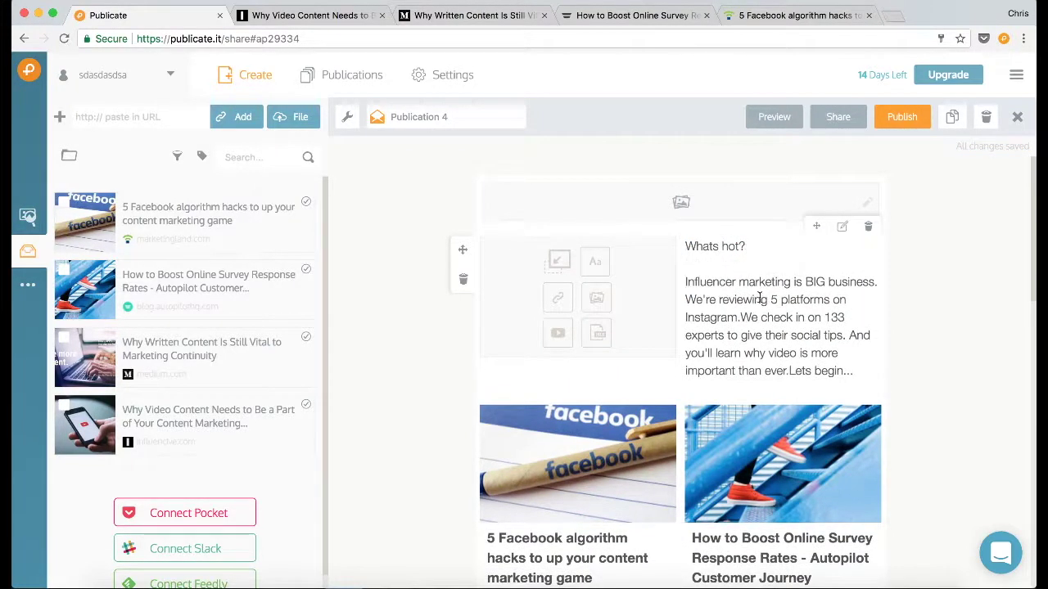
{"action": "key", "text": "Return"}
{"action": "key", "text": "Return"}
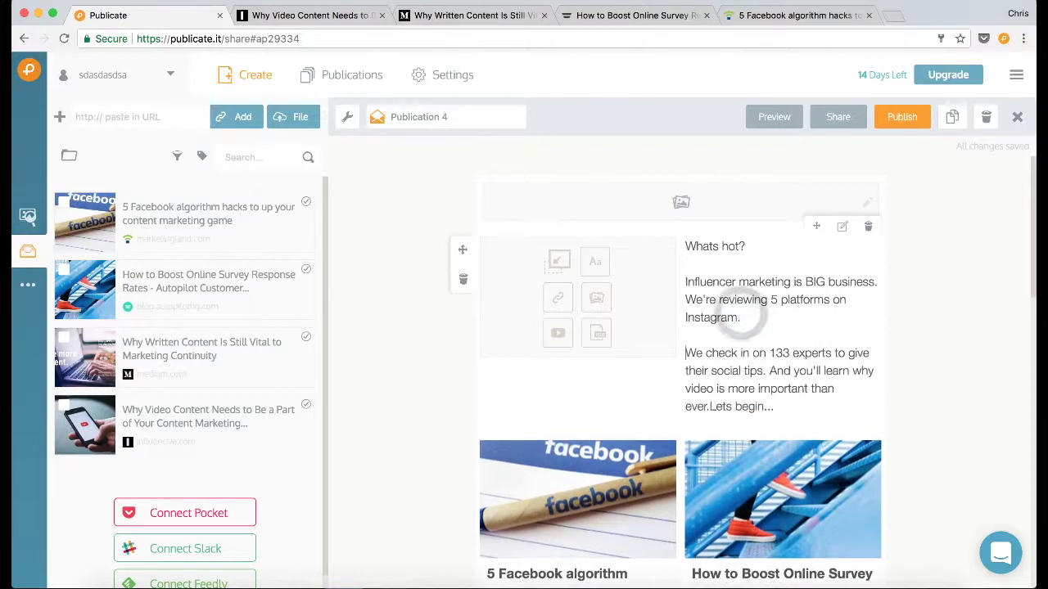
{"action": "left_click", "coordinate": [770, 371]}
{"action": "key", "text": "Return"}
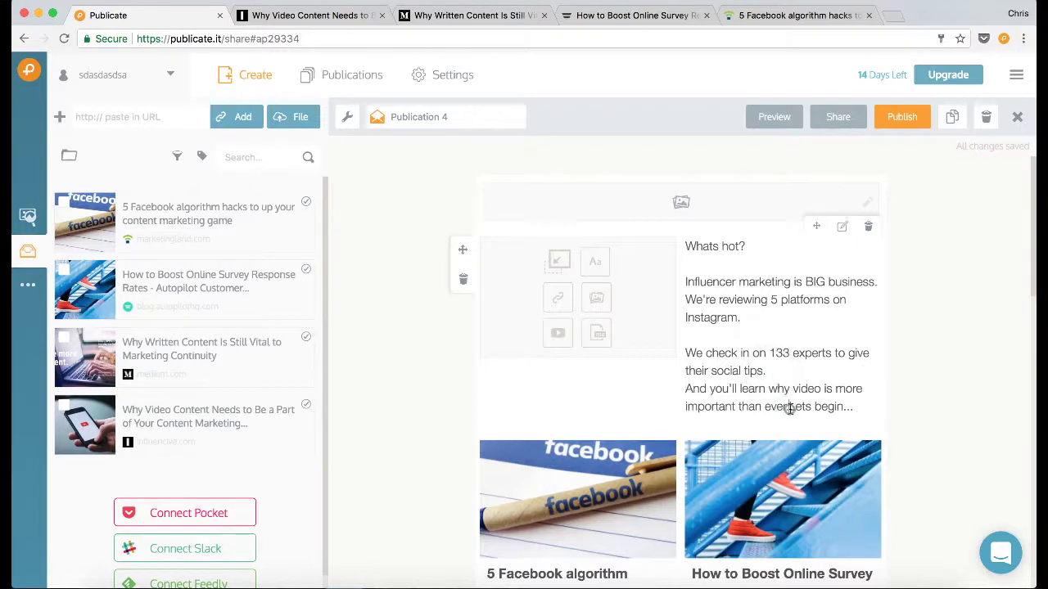
{"action": "left_click", "coordinate": [788, 408]}
{"action": "key", "text": "Return"}
{"action": "left_click", "coordinate": [754, 343]}
{"action": "key", "text": "BackSpace"}
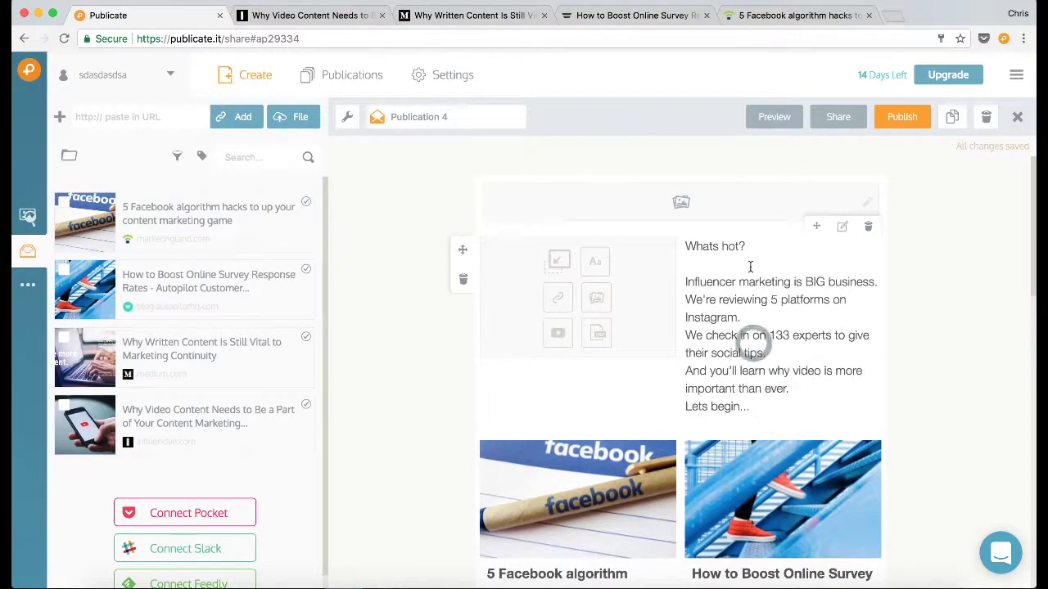
Step: Format the 'Whats hot?' heading at size 28, blue and bold
{"action": "left_click_drag", "start_coordinate": [747, 246], "coordinate": [663, 247]}
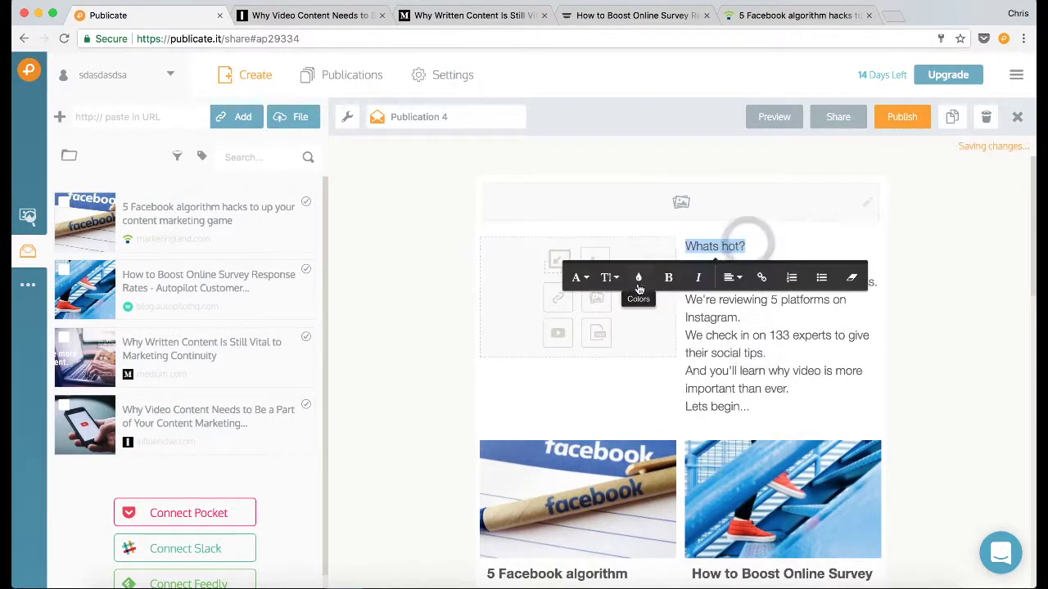
{"action": "left_click", "coordinate": [608, 278]}
{"action": "scroll", "coordinate": [626, 402], "scroll_direction": "down", "scroll_amount": 1}
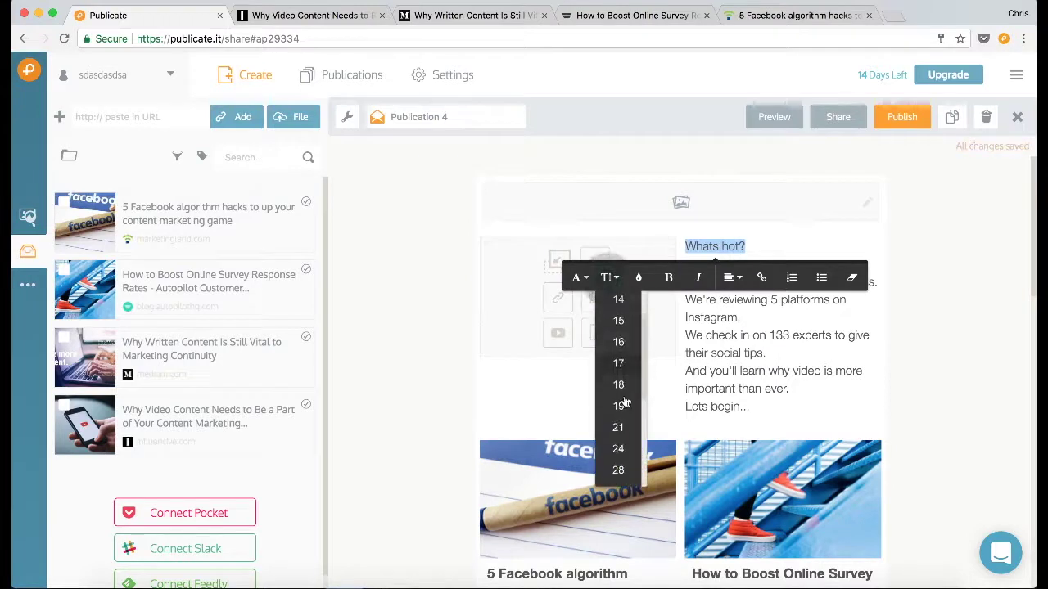
{"action": "left_click", "coordinate": [620, 471]}
{"action": "left_click", "coordinate": [649, 286]}
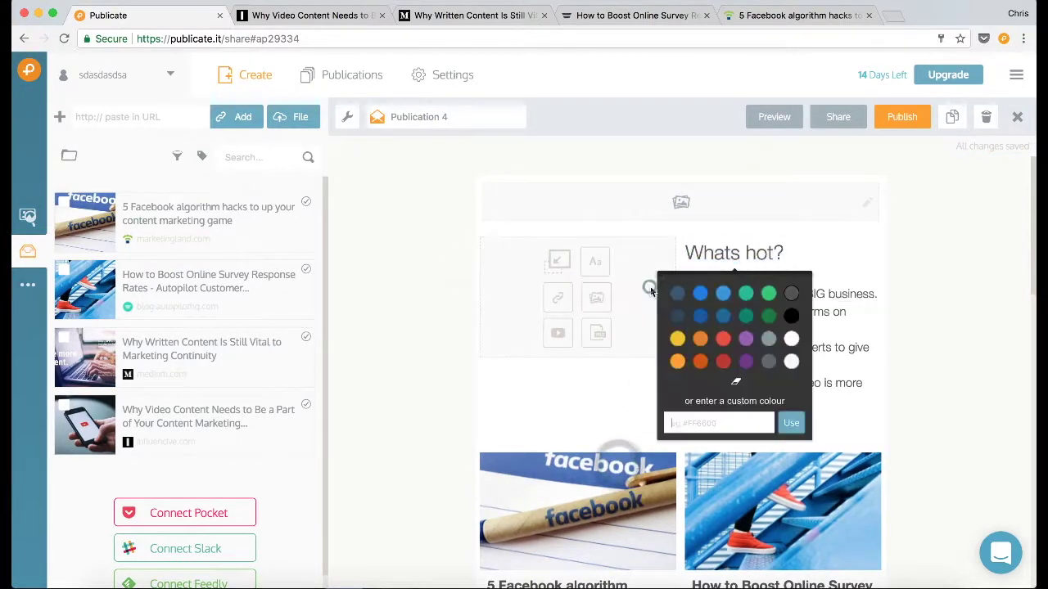
{"action": "left_click", "coordinate": [723, 316]}
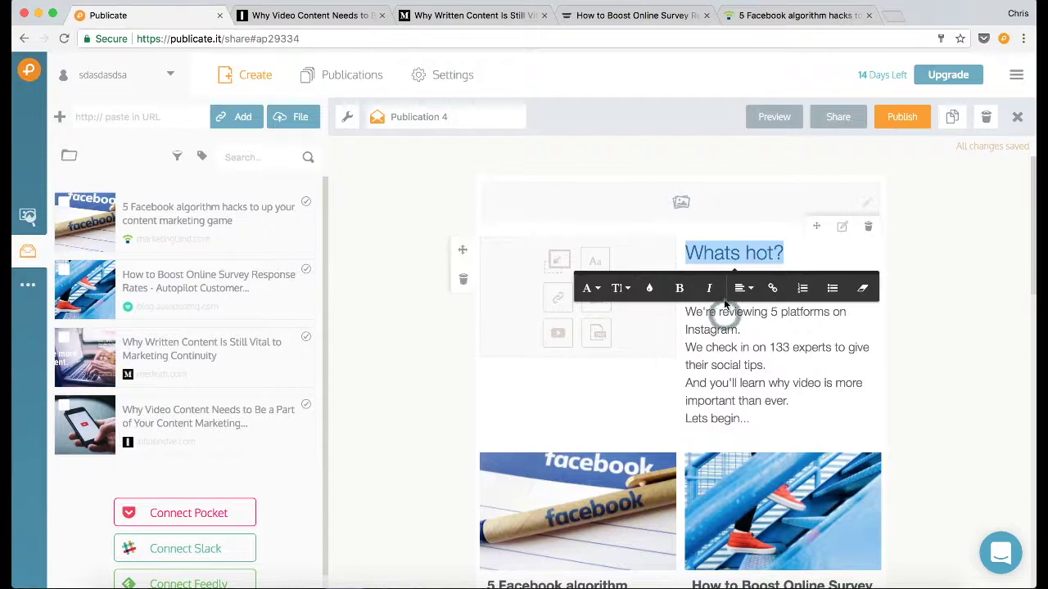
{"action": "left_click", "coordinate": [688, 293]}
{"action": "left_click", "coordinate": [892, 289]}
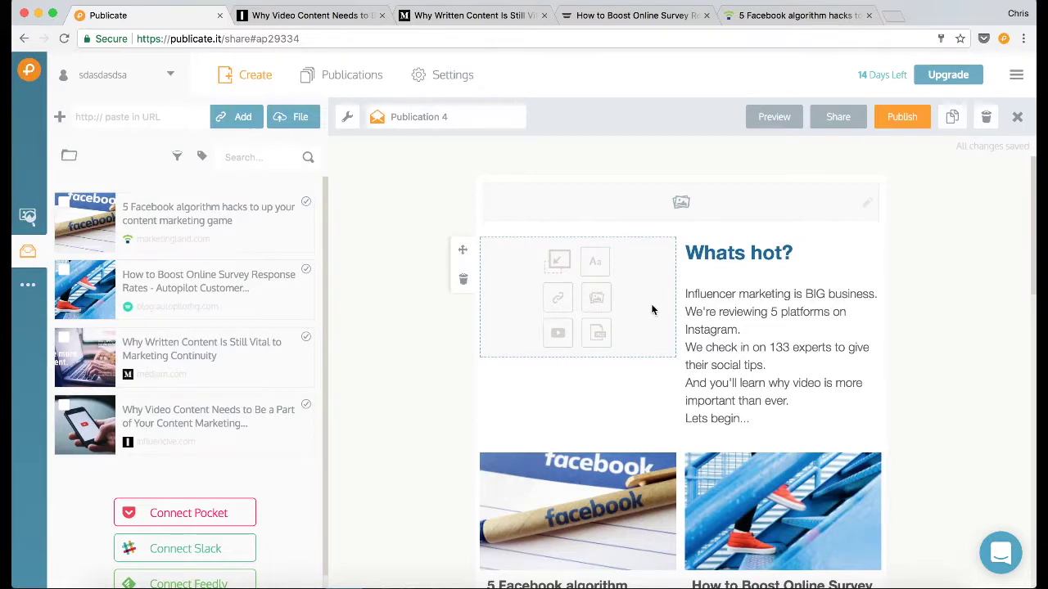
{"action": "scroll", "coordinate": [644, 304], "scroll_direction": "down", "scroll_amount": 5}
{"action": "scroll", "coordinate": [652, 310], "scroll_direction": "up", "scroll_amount": 5}
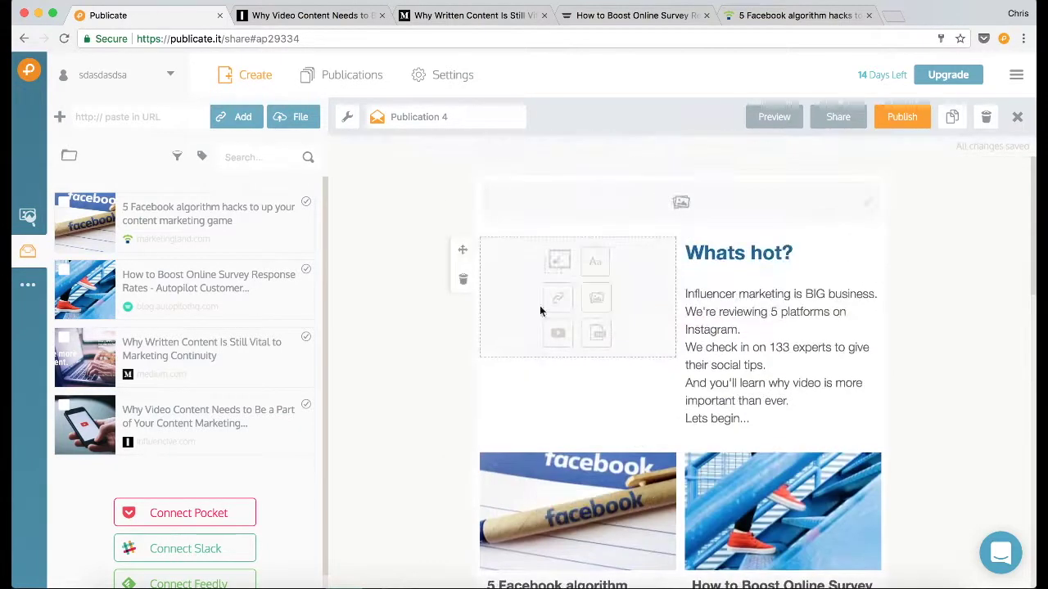
Step: Search stock images for 'marketing' and drop the chart desk photo into the empty image block
{"action": "left_click", "coordinate": [28, 218]}
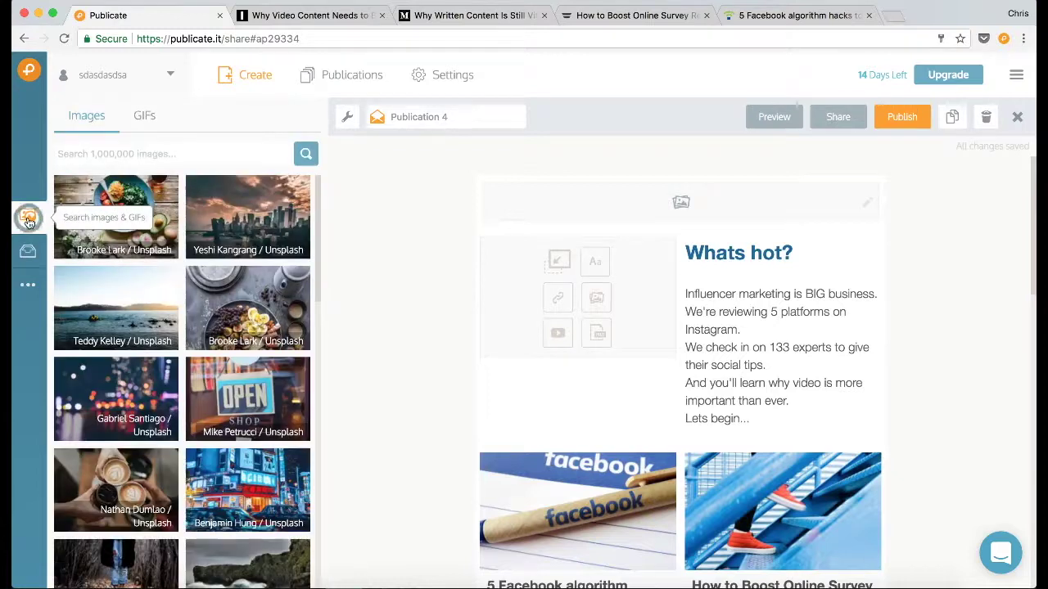
{"action": "left_click", "coordinate": [114, 153]}
{"action": "type", "text": "marketing"}
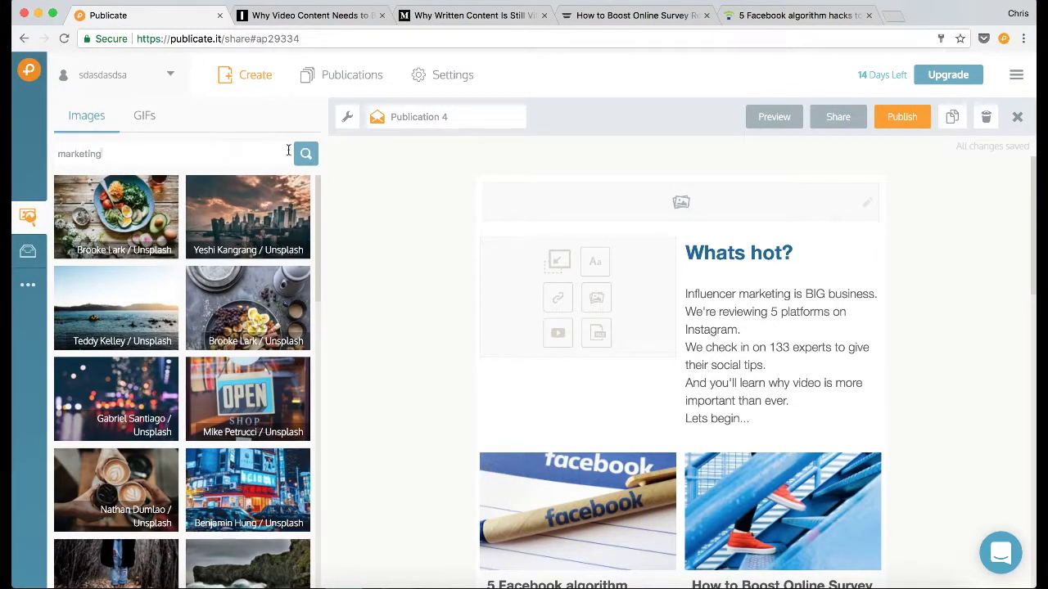
{"action": "left_click", "coordinate": [308, 154]}
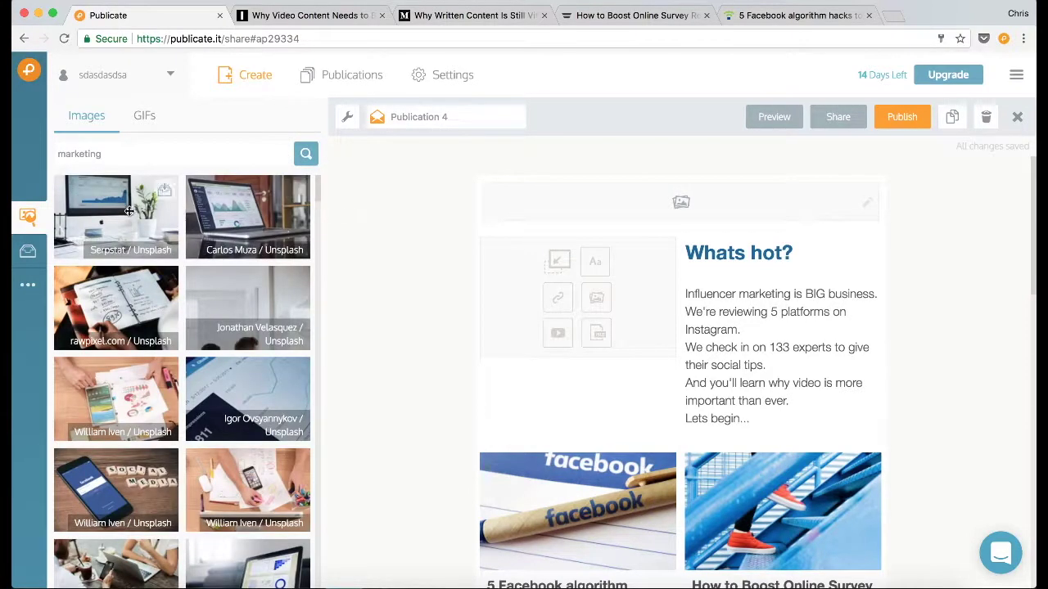
{"action": "left_click_drag", "start_coordinate": [102, 211], "coordinate": [570, 311]}
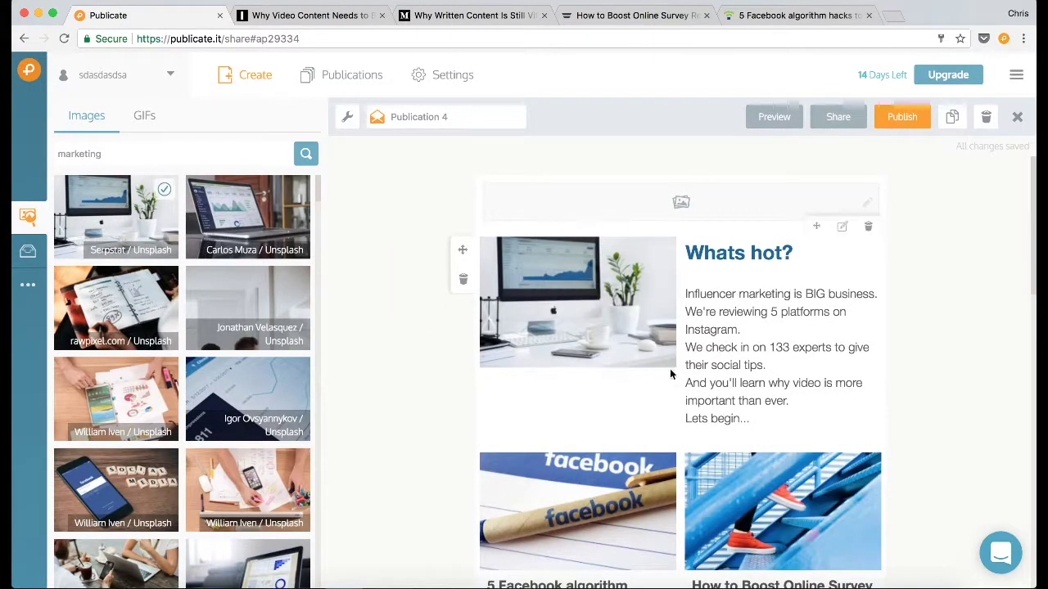
{"action": "mouse_move", "coordinate": [636, 324]}
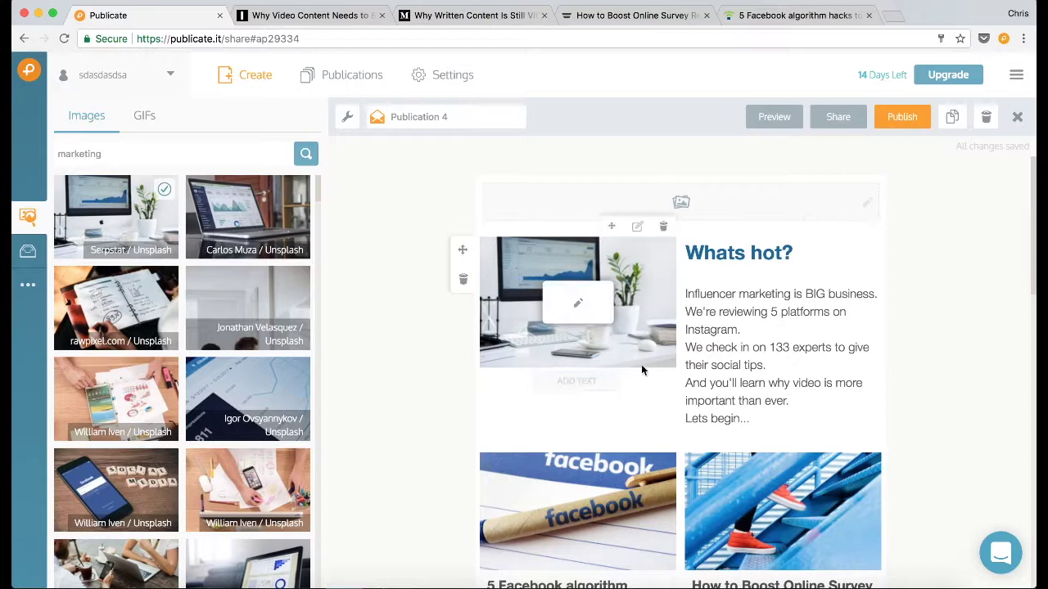
Step: Recrop the desk photo to a taller, narrower frame that includes the plant
{"action": "left_click", "coordinate": [579, 302]}
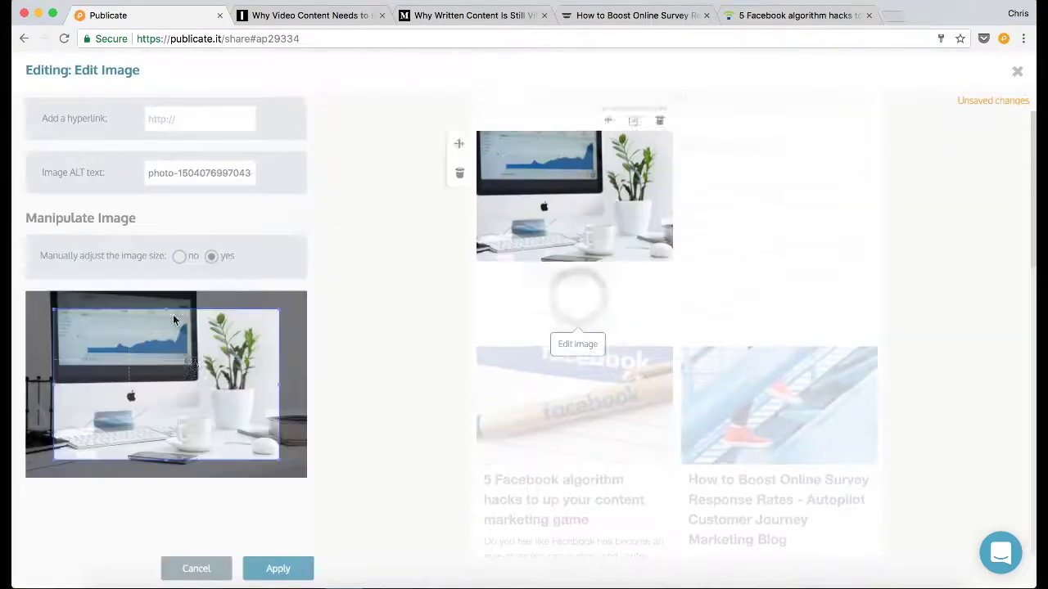
{"action": "left_click_drag", "start_coordinate": [194, 367], "coordinate": [166, 376]}
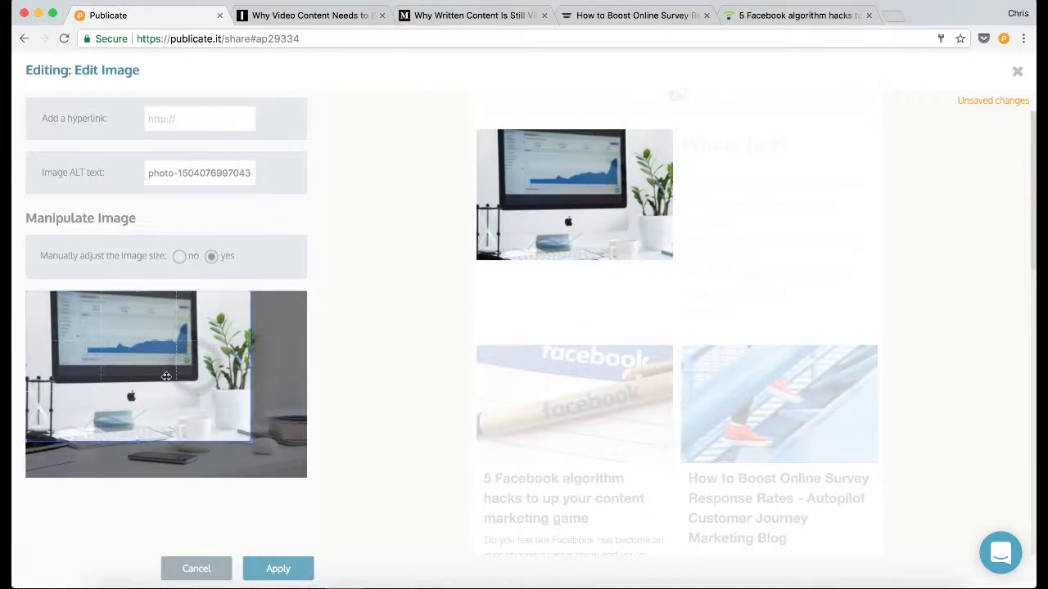
{"action": "left_click_drag", "start_coordinate": [251, 444], "coordinate": [205, 482]}
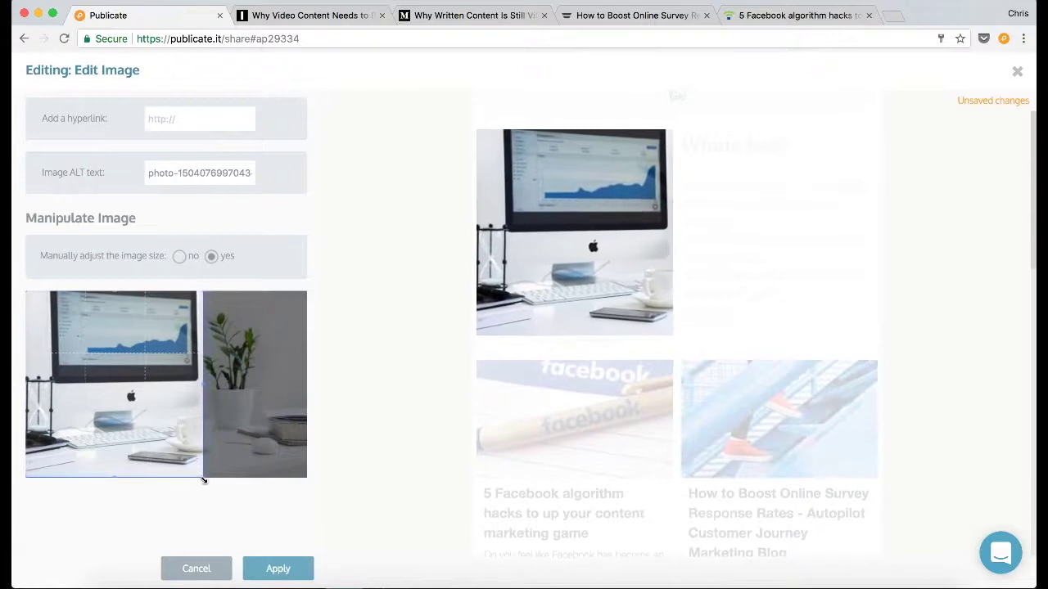
{"action": "left_click_drag", "start_coordinate": [157, 398], "coordinate": [208, 395]}
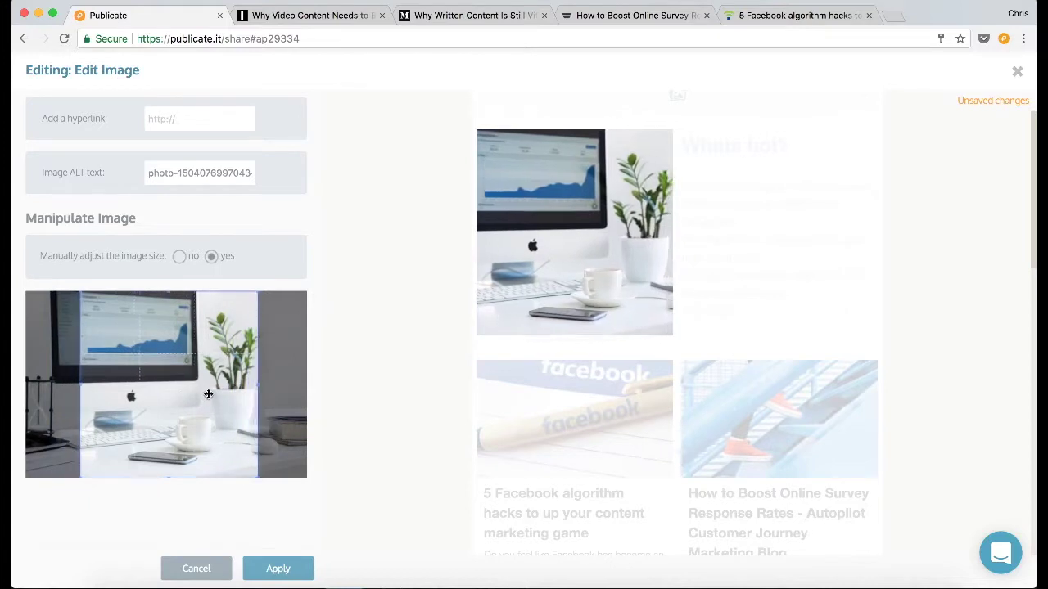
{"action": "left_click", "coordinate": [290, 565]}
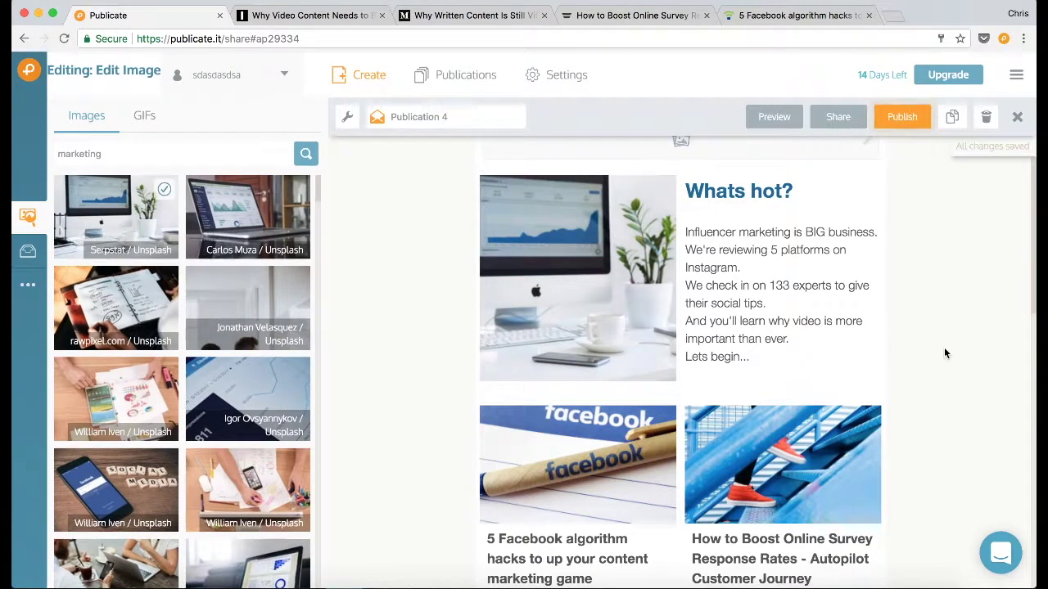
Step: Drop Newsletter Header.png from Finder onto the publication's header placeholder
{"action": "scroll", "coordinate": [944, 353], "scroll_direction": "up", "scroll_amount": 2}
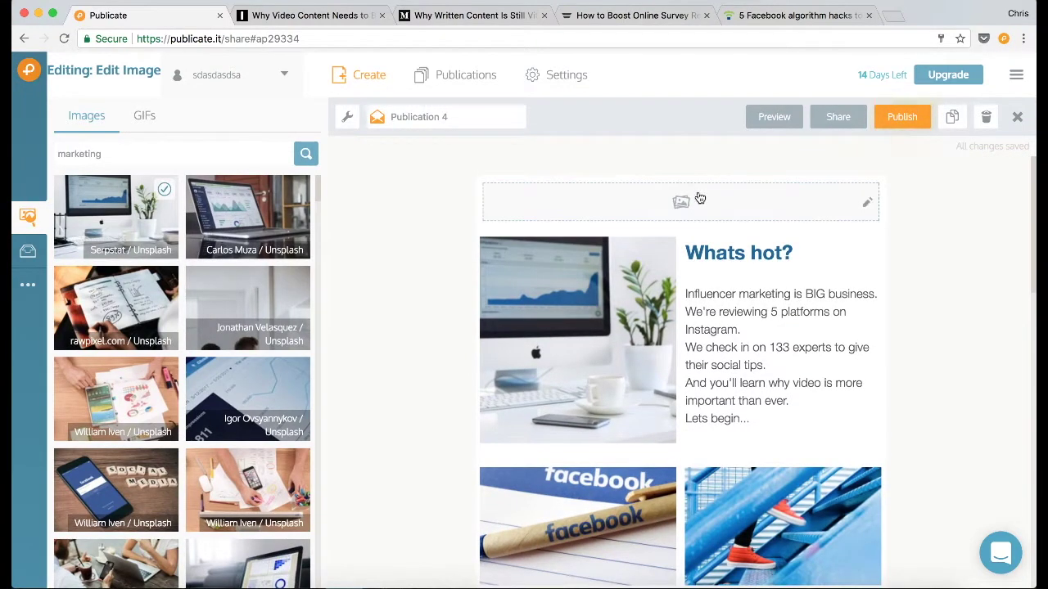
{"action": "left_click", "coordinate": [107, 583]}
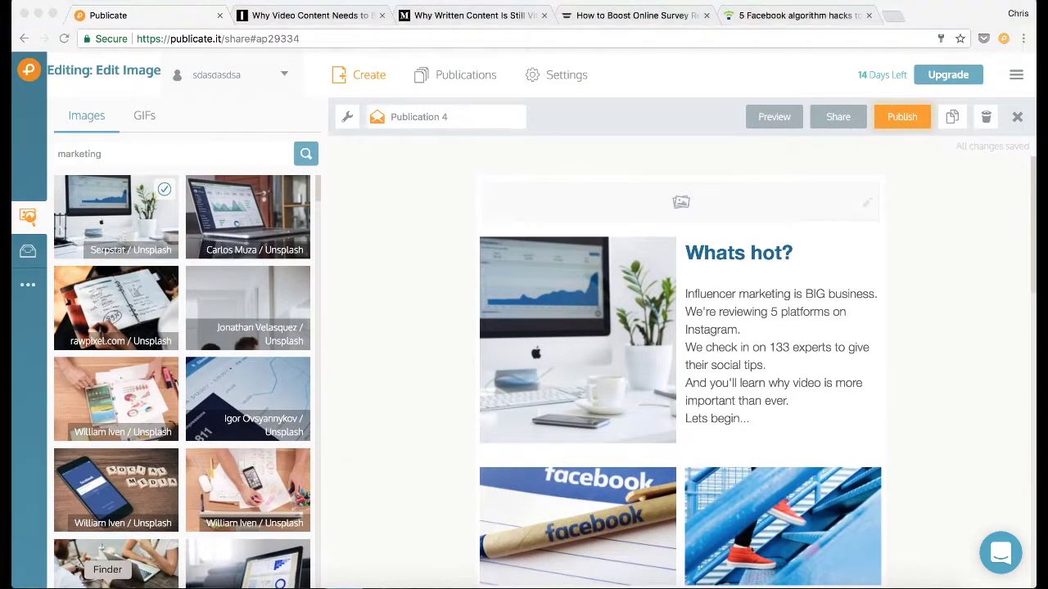
{"action": "left_click_drag", "start_coordinate": [486, 301], "coordinate": [686, 205]}
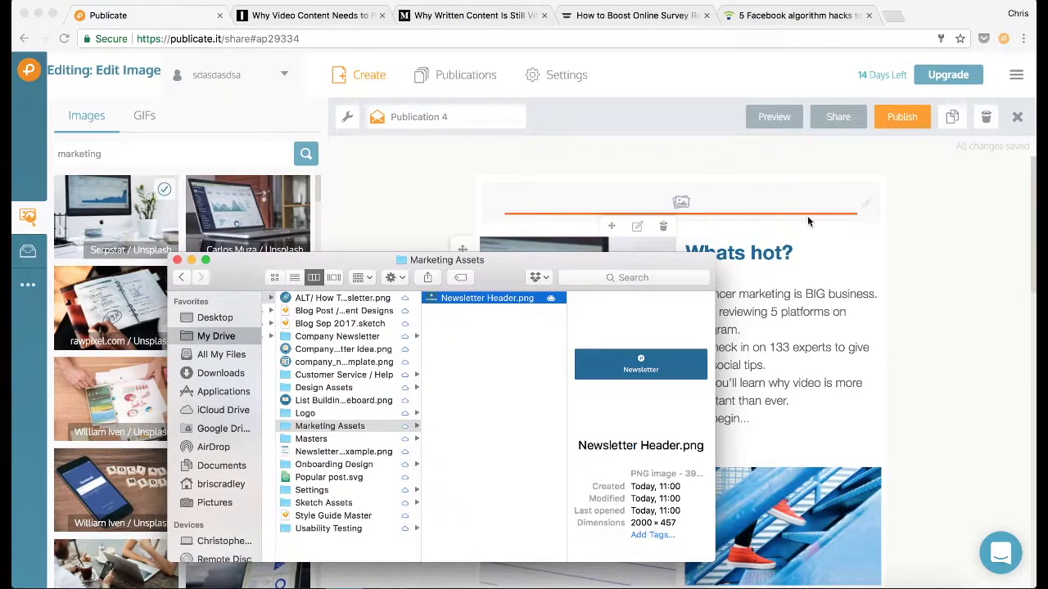
{"action": "left_click", "coordinate": [930, 233]}
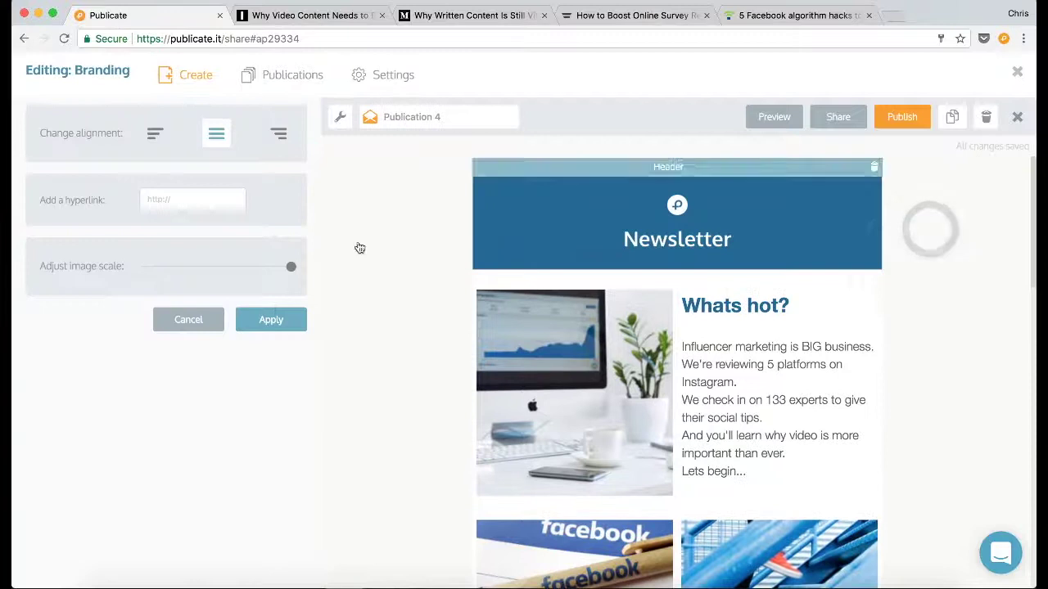
Step: Link the header image to publicate.it
{"action": "left_click", "coordinate": [171, 200]}
{"action": "type", "text": "publicate.it"}
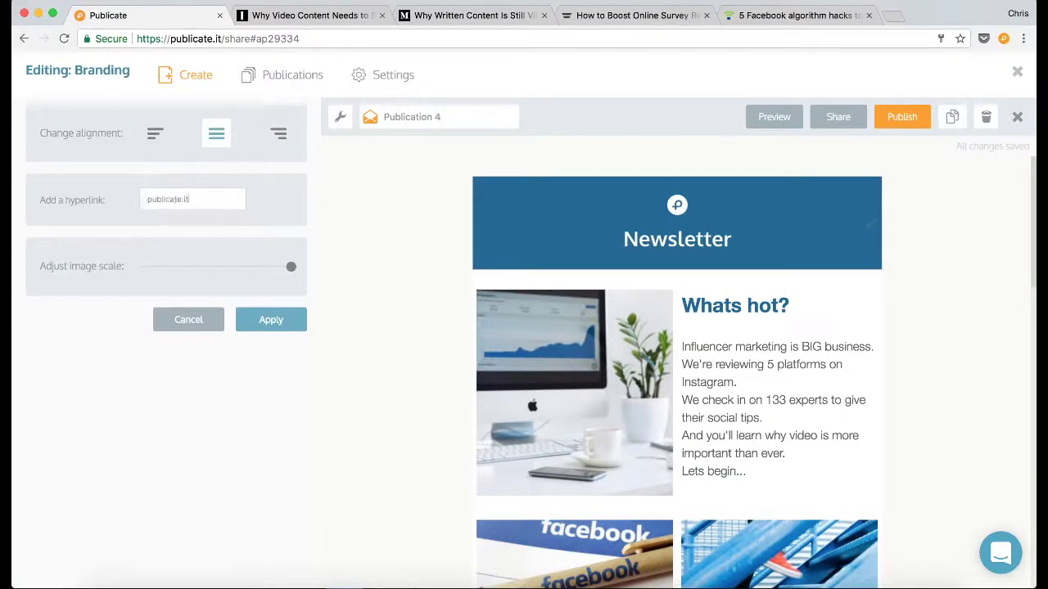
{"action": "left_click", "coordinate": [273, 325]}
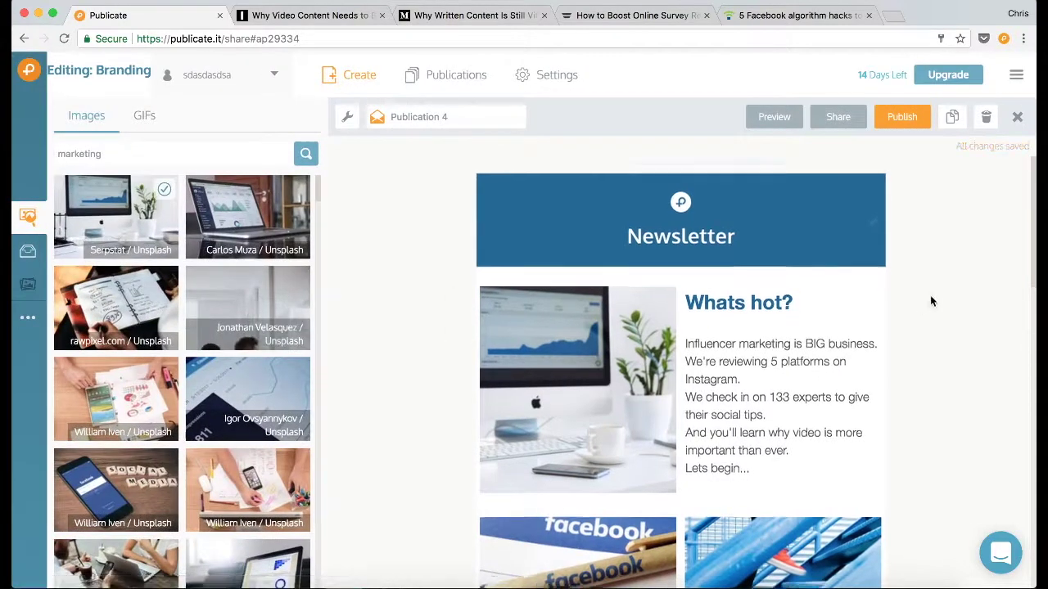
Step: Insert a title block below the Whats hot? row reading 'Social Media'
{"action": "scroll", "coordinate": [931, 301], "scroll_direction": "down", "scroll_amount": 15}
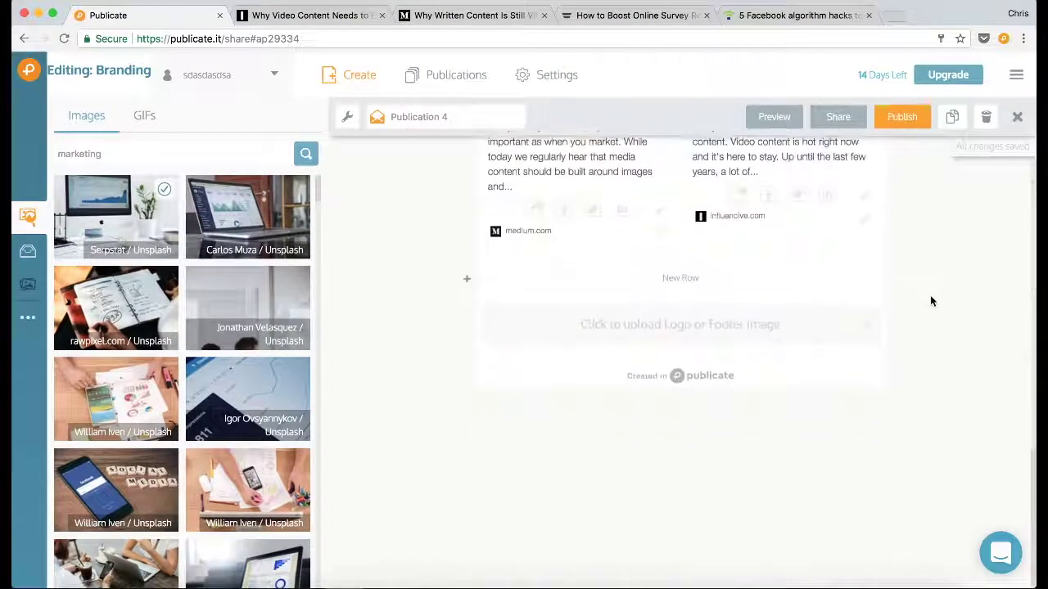
{"action": "scroll", "coordinate": [931, 300], "scroll_direction": "up", "scroll_amount": 10}
{"action": "scroll", "coordinate": [930, 299], "scroll_direction": "down", "scroll_amount": 3}
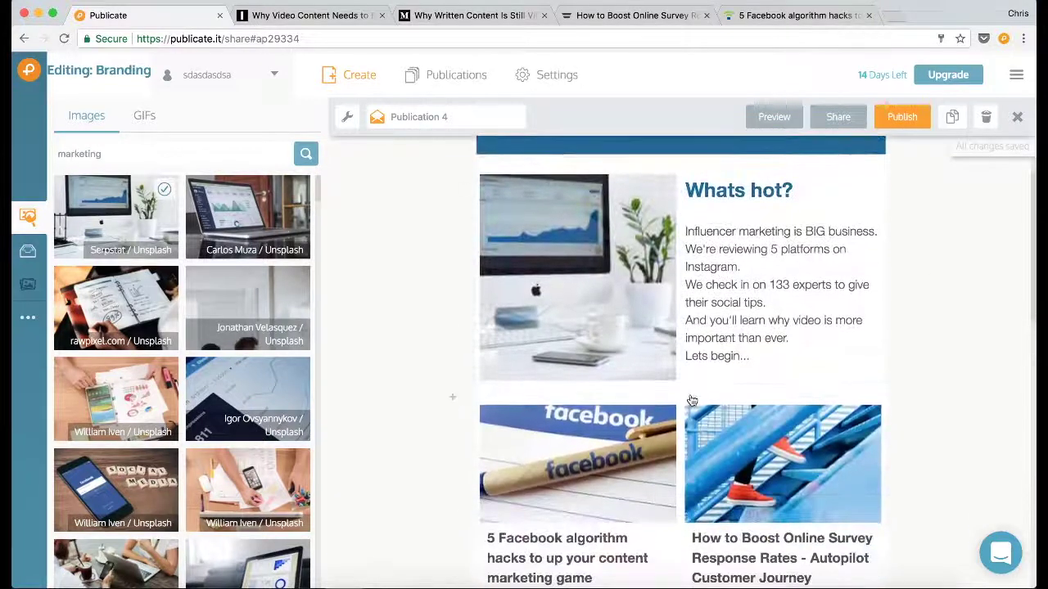
{"action": "scroll", "coordinate": [670, 397], "scroll_direction": "down", "scroll_amount": 5}
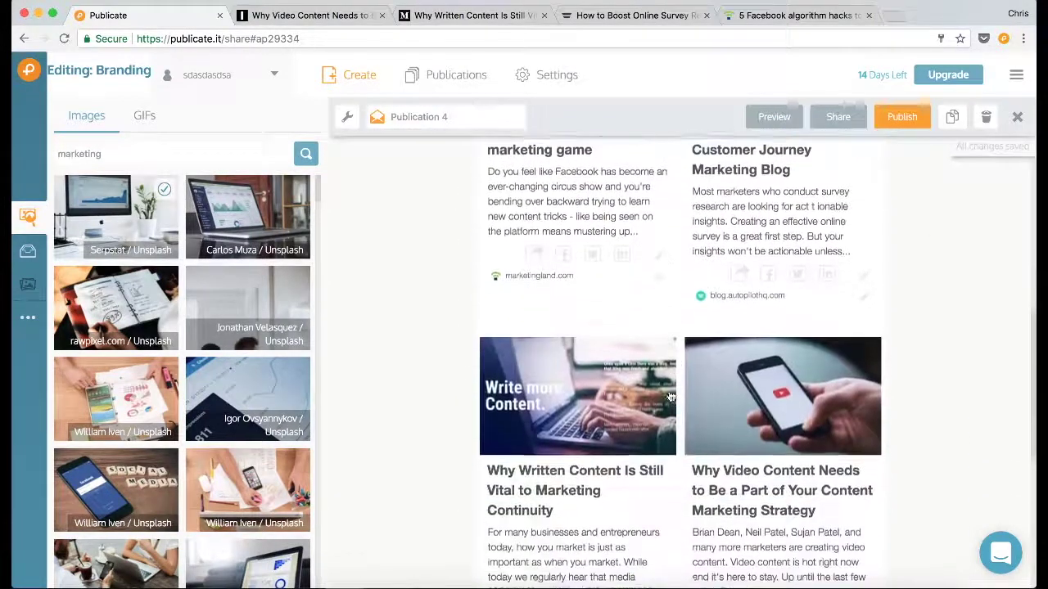
{"action": "scroll", "coordinate": [670, 396], "scroll_direction": "up", "scroll_amount": 5}
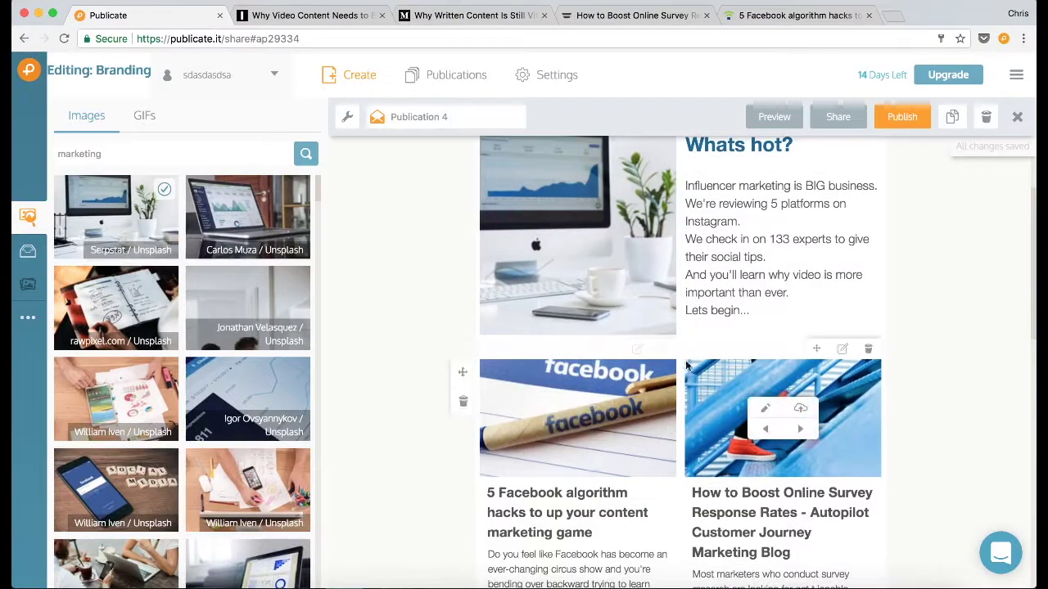
{"action": "left_click", "coordinate": [680, 353]}
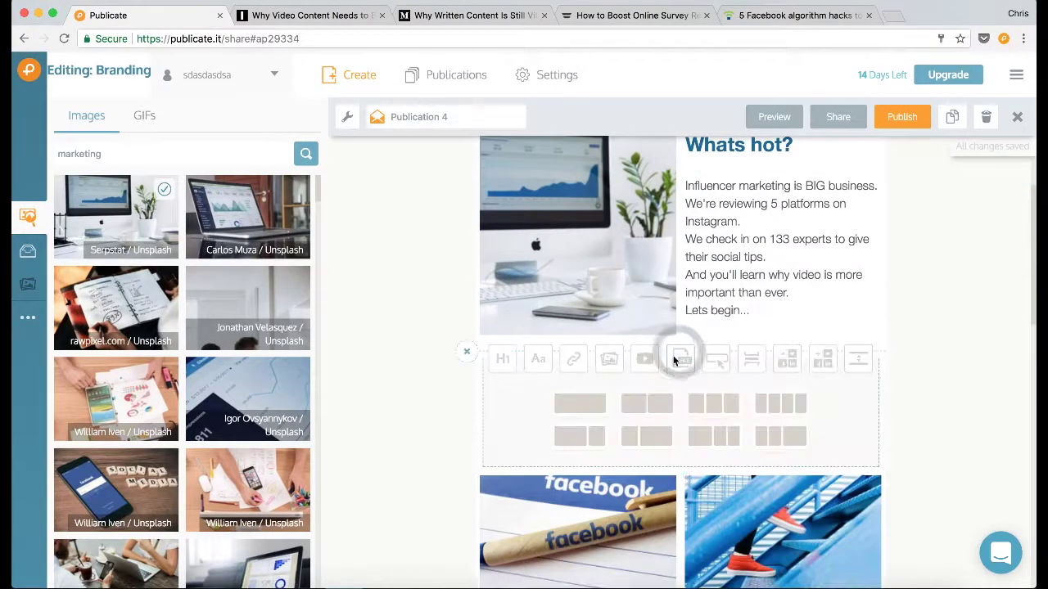
{"action": "left_click", "coordinate": [505, 364]}
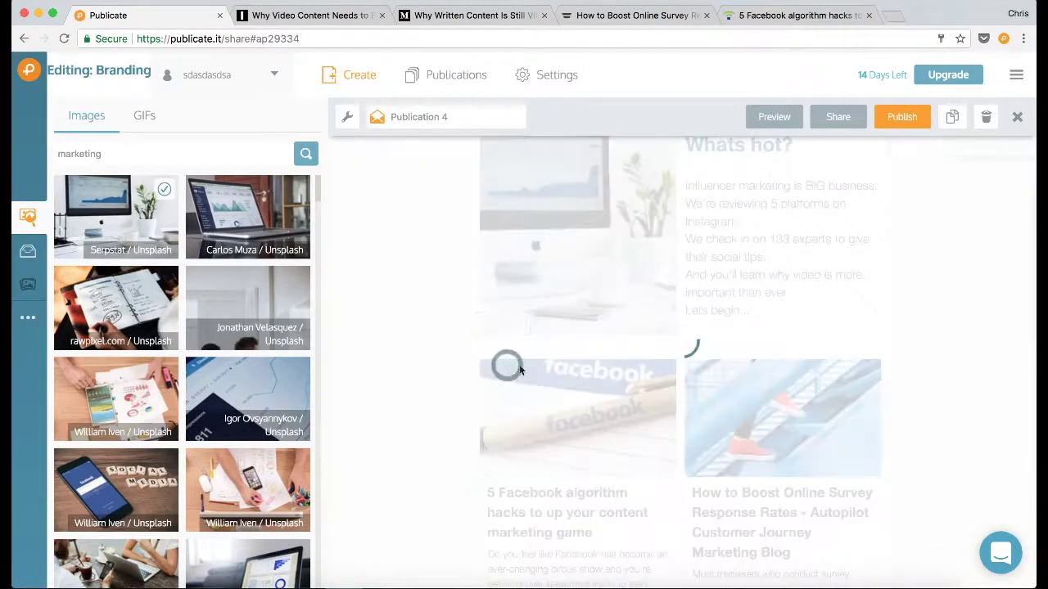
{"action": "type", "text": "Soc"}
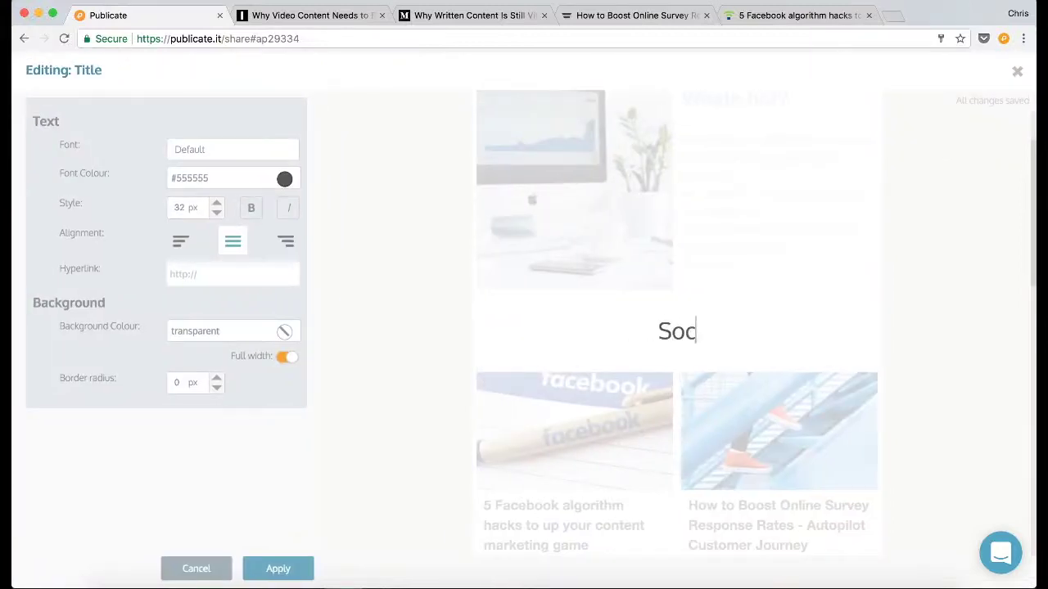
{"action": "type", "text": "ial Media"}
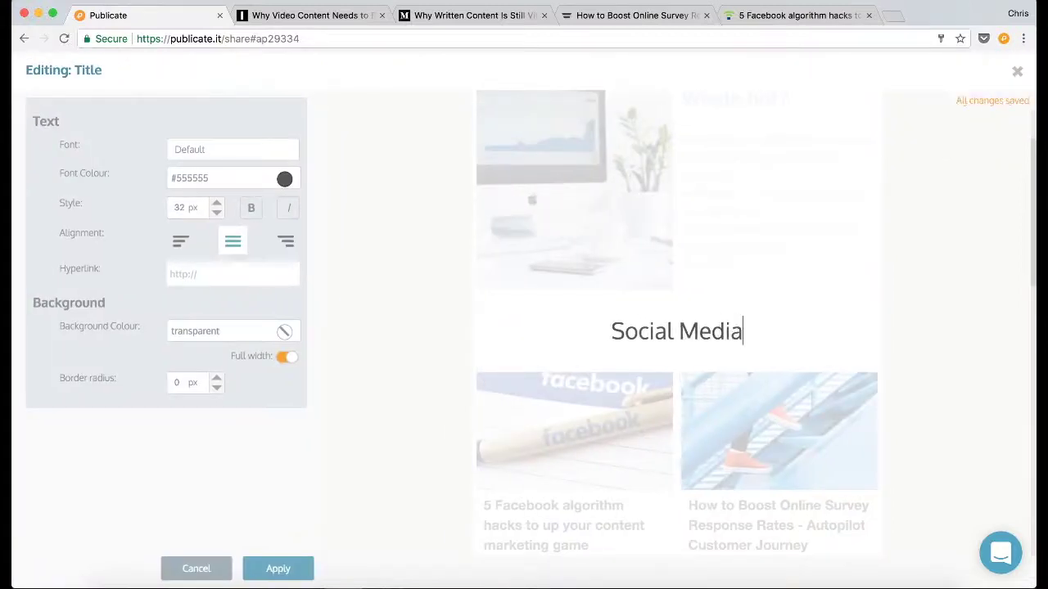
Step: Give the Social Media title a blue #1c6799 background and 28 px font size
{"action": "triple_click", "coordinate": [620, 341]}
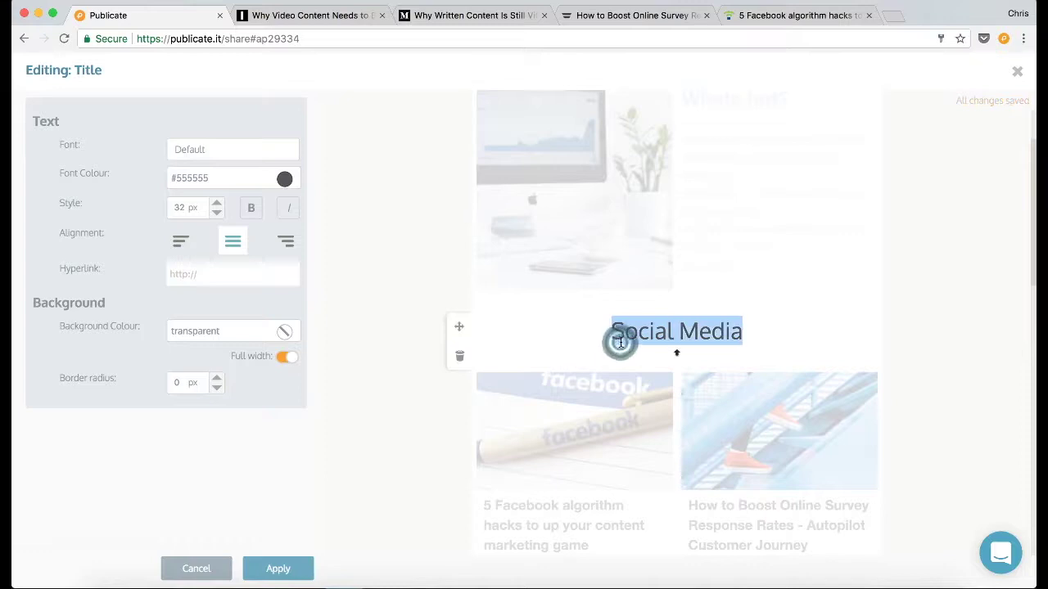
{"action": "left_click", "coordinate": [220, 331]}
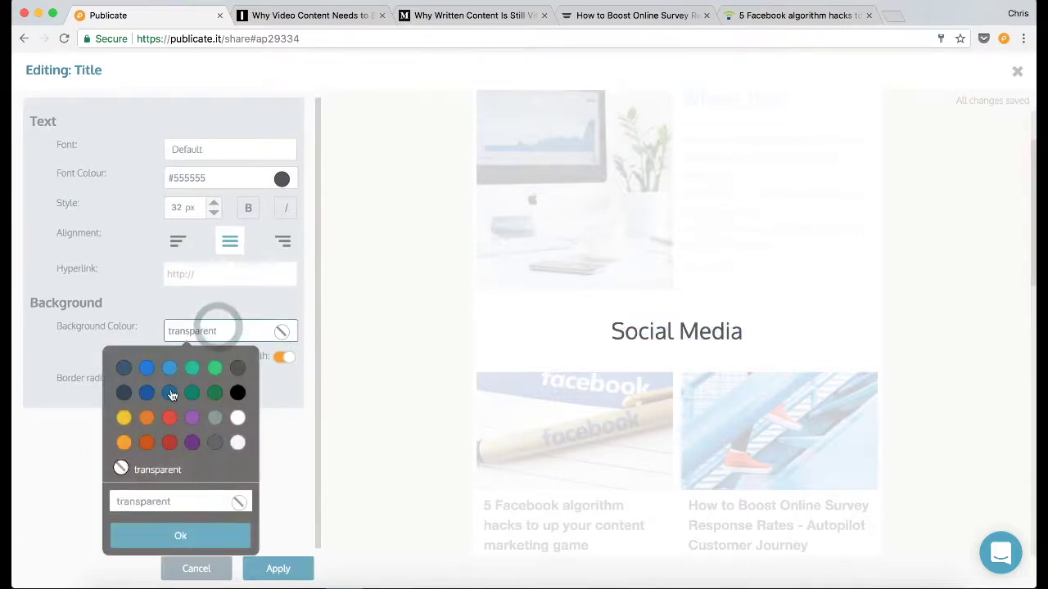
{"action": "left_click", "coordinate": [169, 393]}
{"action": "left_click", "coordinate": [207, 536]}
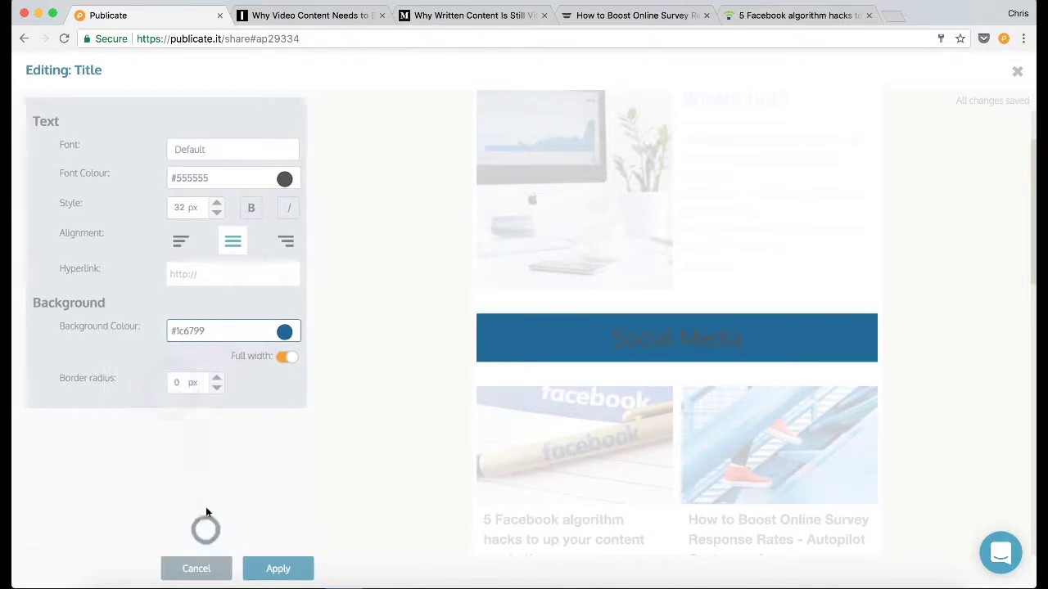
{"action": "left_click", "coordinate": [216, 216]}
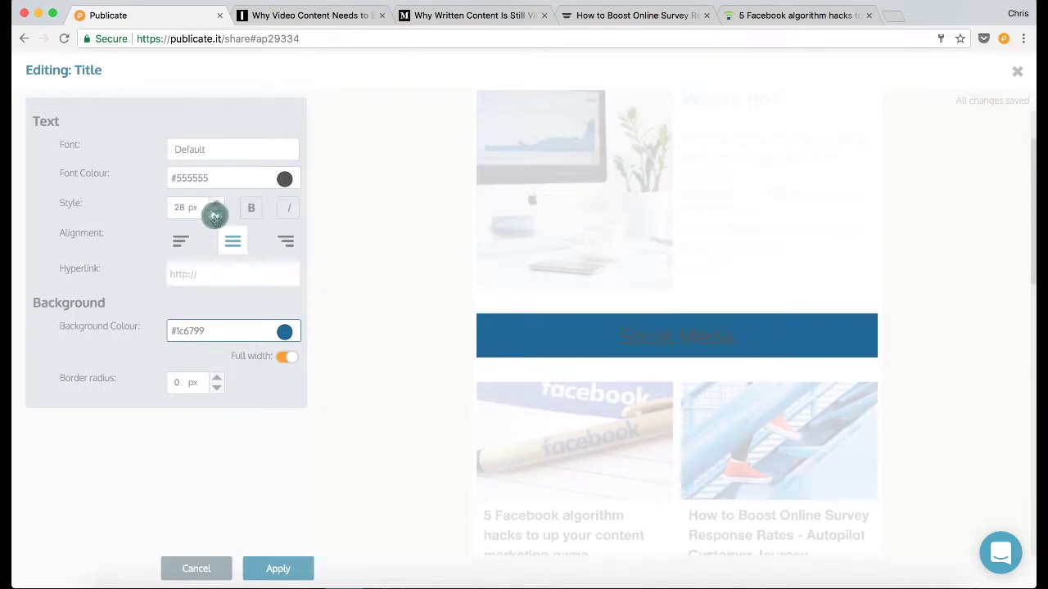
{"action": "left_click", "coordinate": [216, 216]}
{"action": "left_click", "coordinate": [216, 216]}
{"action": "left_click", "coordinate": [216, 216]}
Step: Make the title text white (#ffffff) and left-aligned, and apply the changes
{"action": "left_click", "coordinate": [212, 180]}
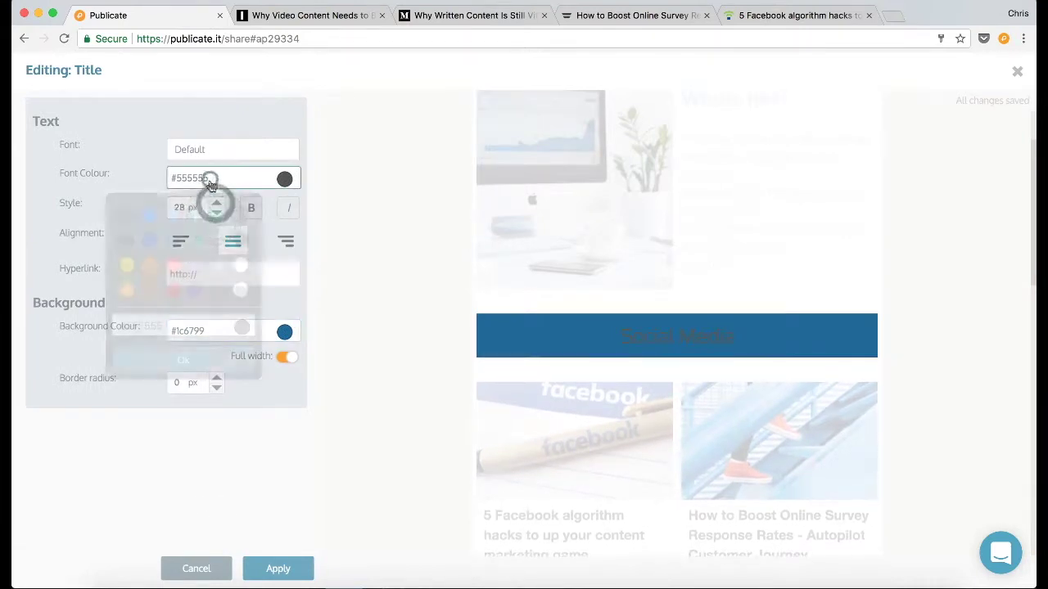
{"action": "left_click", "coordinate": [242, 266]}
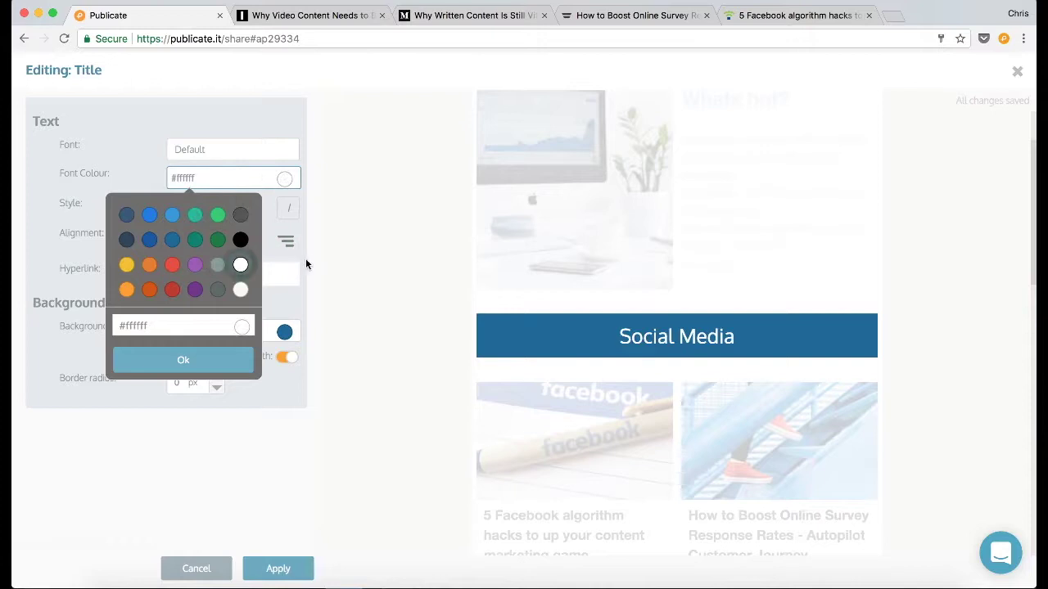
{"action": "left_click", "coordinate": [307, 261]}
{"action": "left_click", "coordinate": [180, 244]}
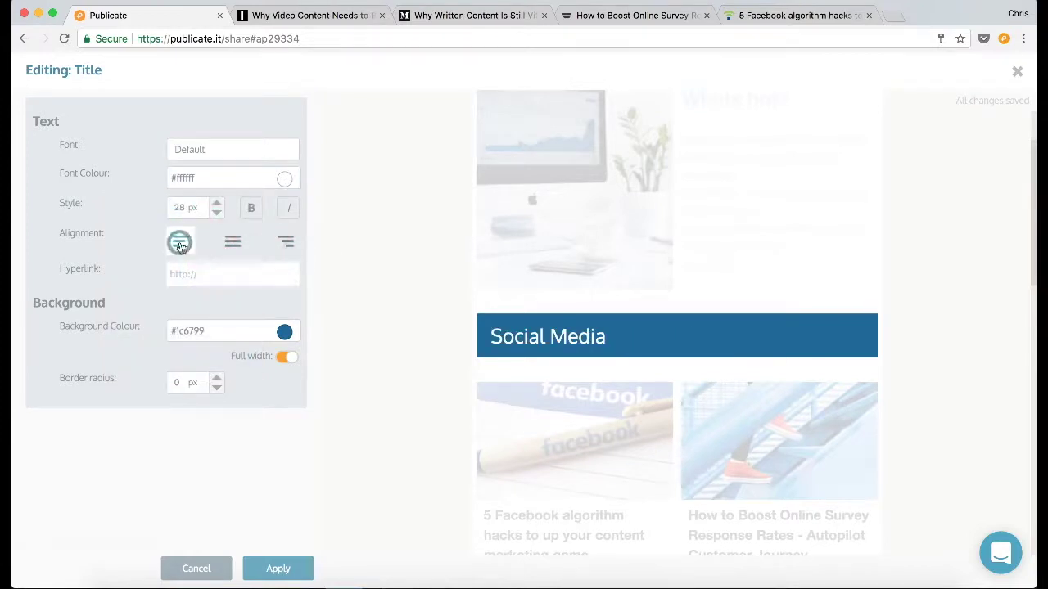
{"action": "left_click", "coordinate": [278, 568]}
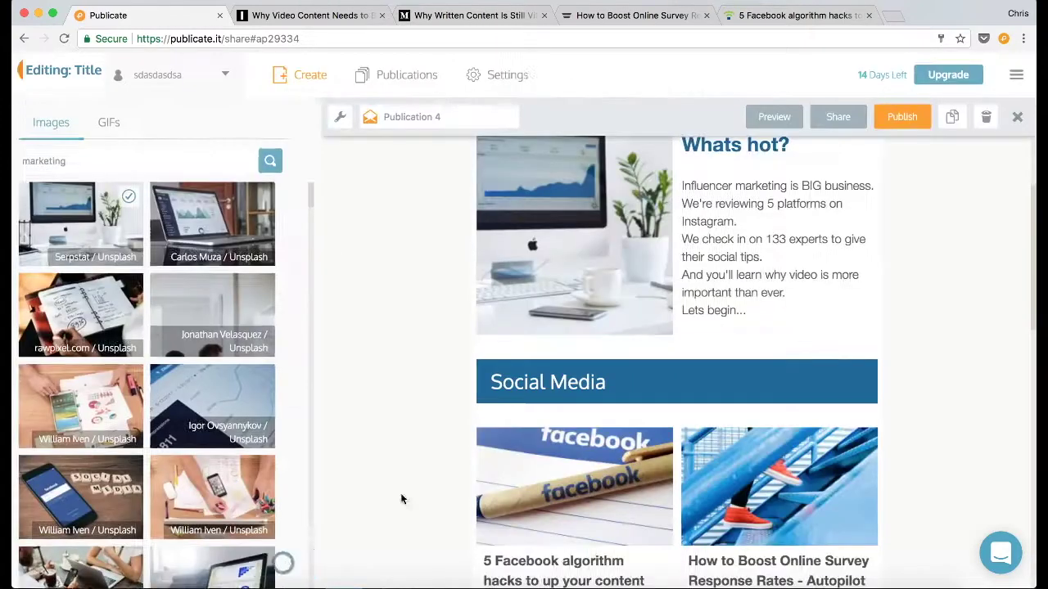
Step: Insert a 'Content Marketing' title between the card rows, styled with the saved blue Title style
{"action": "scroll", "coordinate": [876, 350], "scroll_direction": "down", "scroll_amount": 5}
{"action": "scroll", "coordinate": [876, 351], "scroll_direction": "down", "scroll_amount": 2}
{"action": "left_click", "coordinate": [678, 301]}
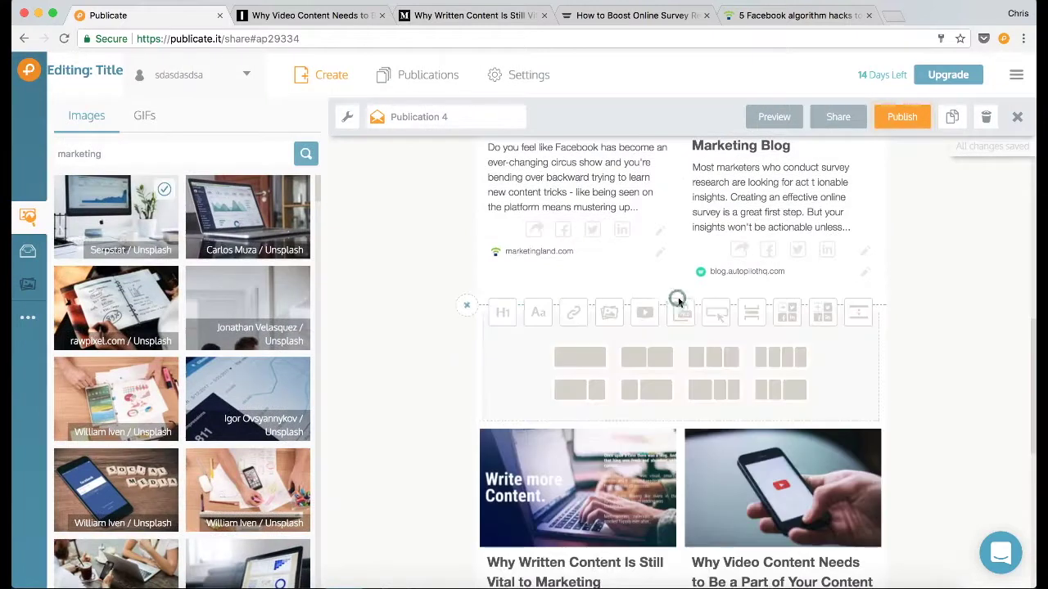
{"action": "left_click", "coordinate": [503, 313]}
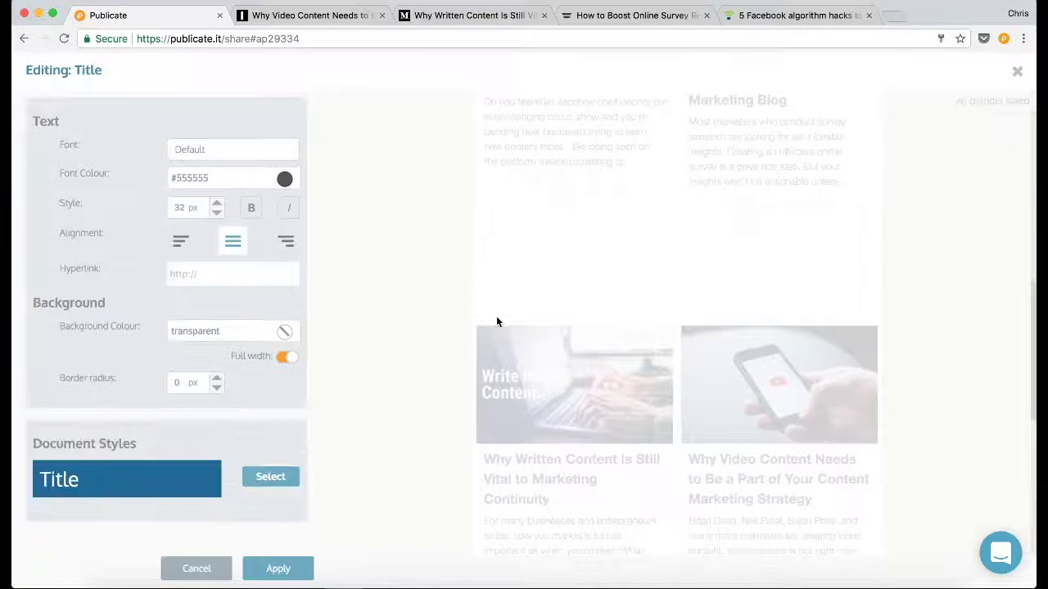
{"action": "type", "text": "Content Marketing"}
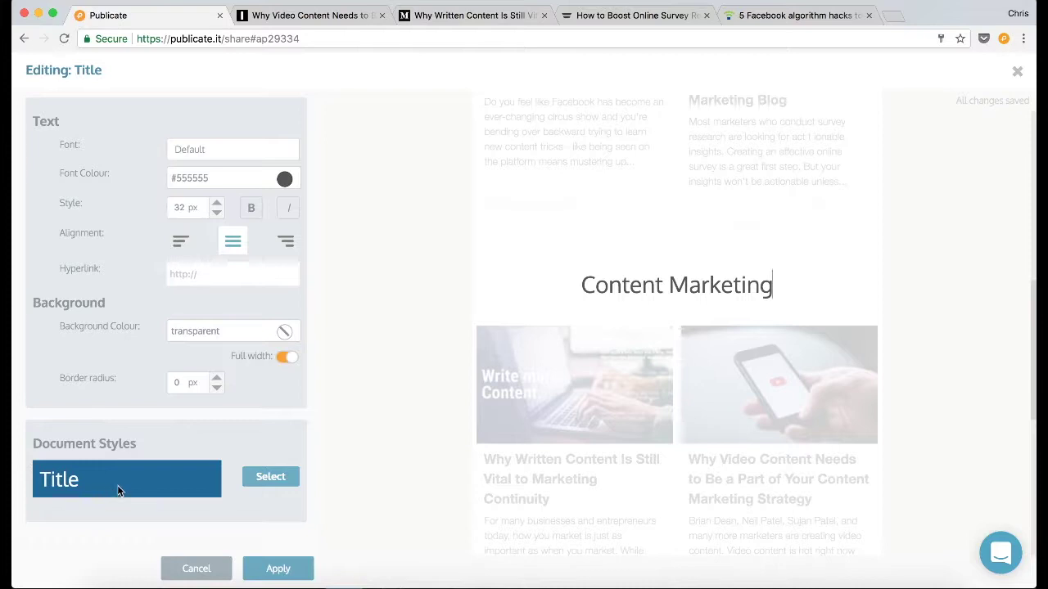
{"action": "left_click", "coordinate": [256, 482]}
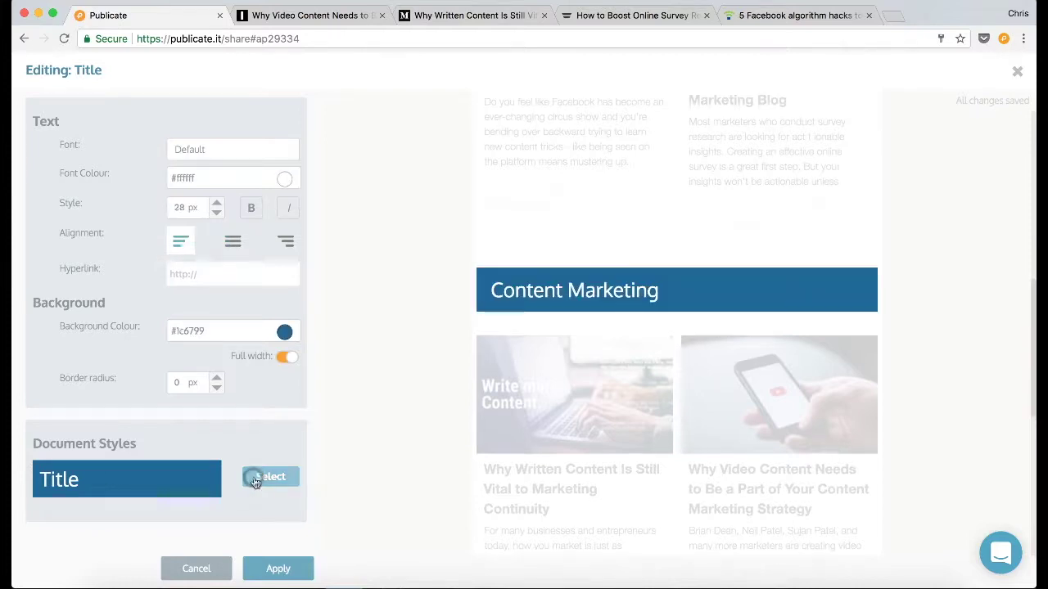
{"action": "left_click", "coordinate": [272, 567]}
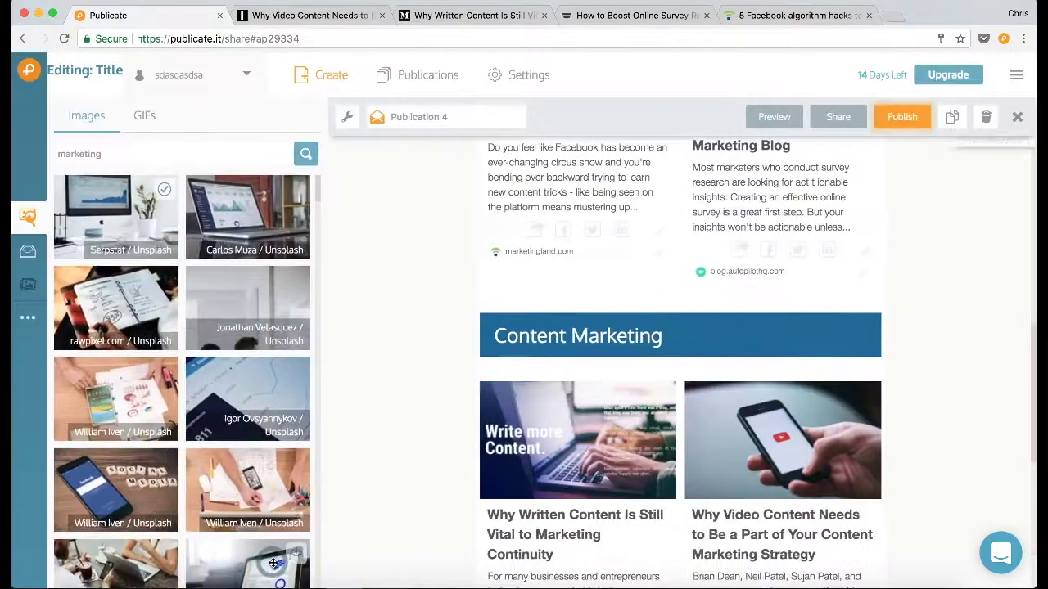
{"action": "scroll", "coordinate": [954, 297], "scroll_direction": "up", "scroll_amount": 5}
{"action": "scroll", "coordinate": [953, 291], "scroll_direction": "down", "scroll_amount": 5}
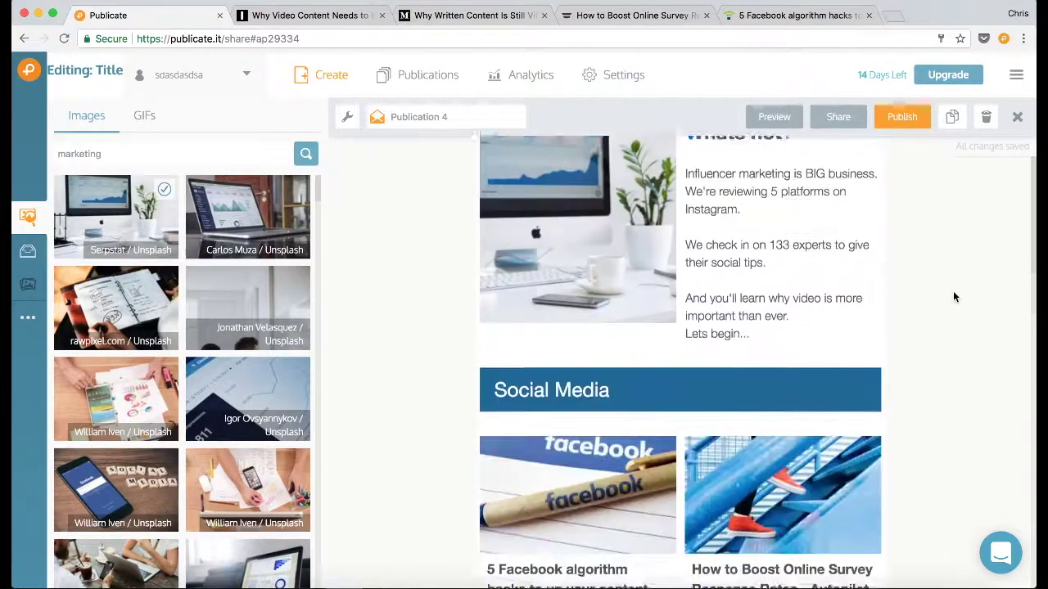
{"action": "scroll", "coordinate": [953, 291], "scroll_direction": "up", "scroll_amount": 5}
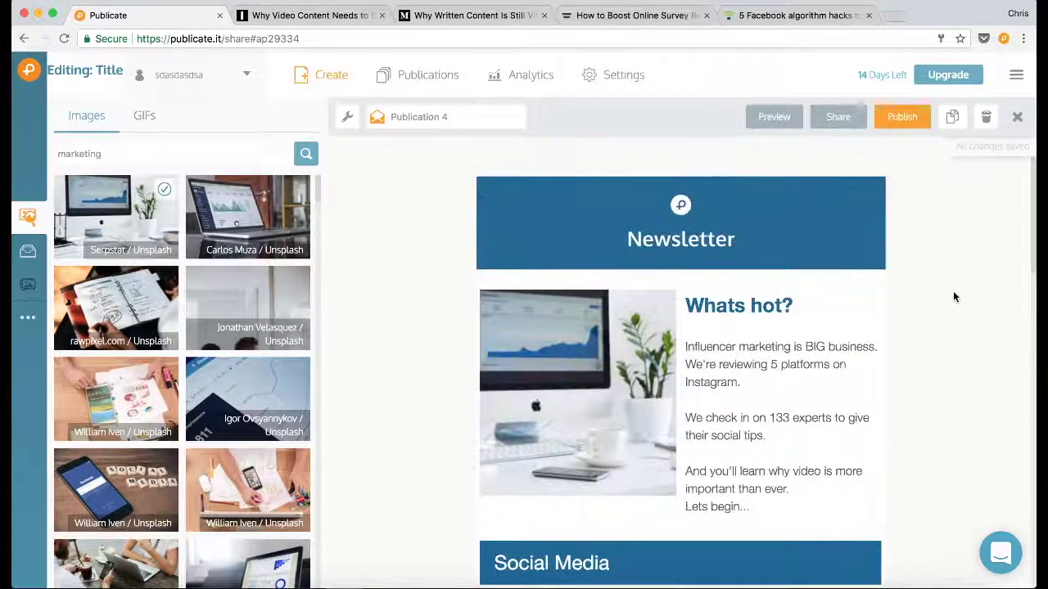
{"action": "left_click", "coordinate": [774, 117]}
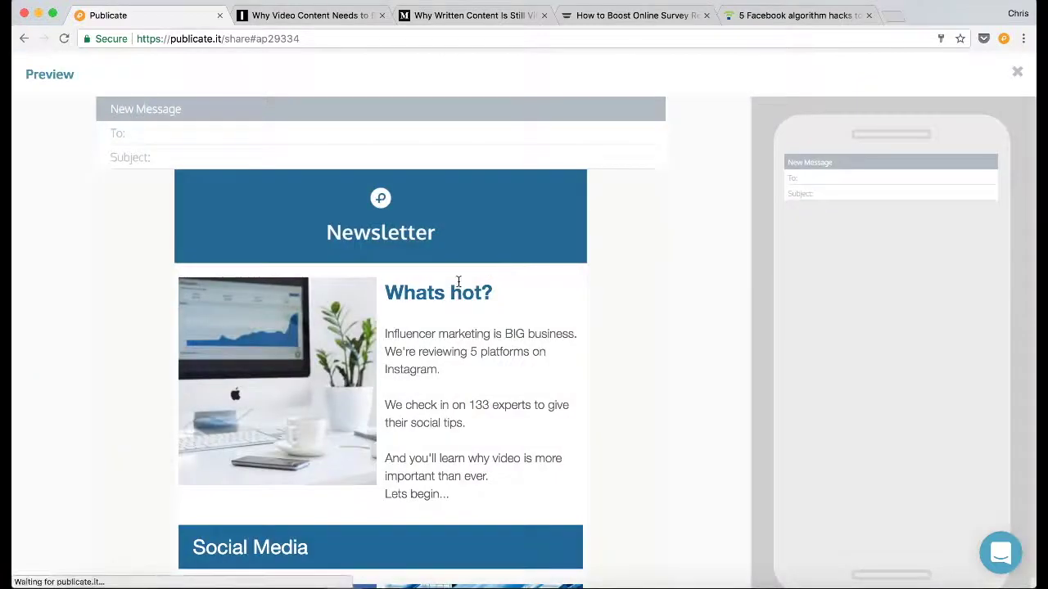
{"action": "scroll", "coordinate": [458, 286], "scroll_direction": "down", "scroll_amount": 8}
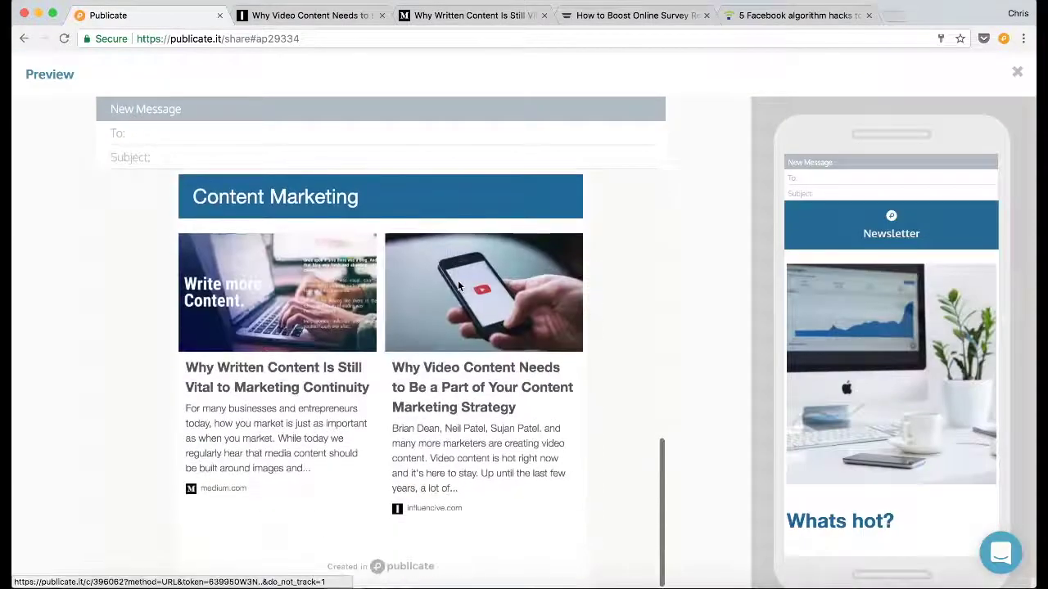
{"action": "scroll", "coordinate": [458, 286], "scroll_direction": "up", "scroll_amount": 6}
{"action": "scroll", "coordinate": [928, 334], "scroll_direction": "down", "scroll_amount": 3}
{"action": "scroll", "coordinate": [929, 338], "scroll_direction": "down", "scroll_amount": 15}
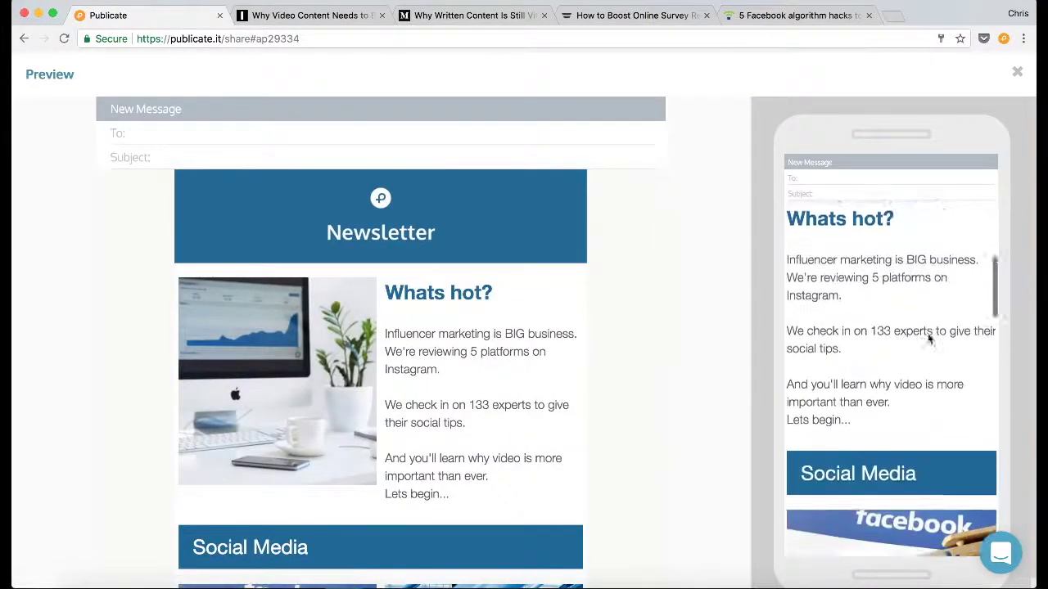
{"action": "scroll", "coordinate": [928, 338], "scroll_direction": "up", "scroll_amount": 15}
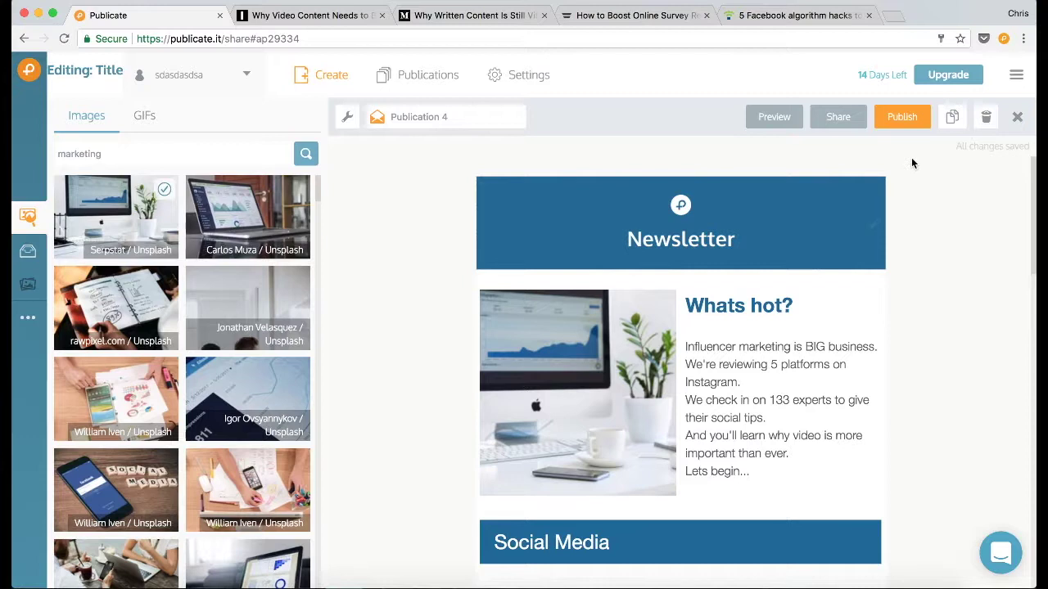
Step: Publish Publication 4 and copy it as email content to the clipboard
{"action": "left_click", "coordinate": [905, 117]}
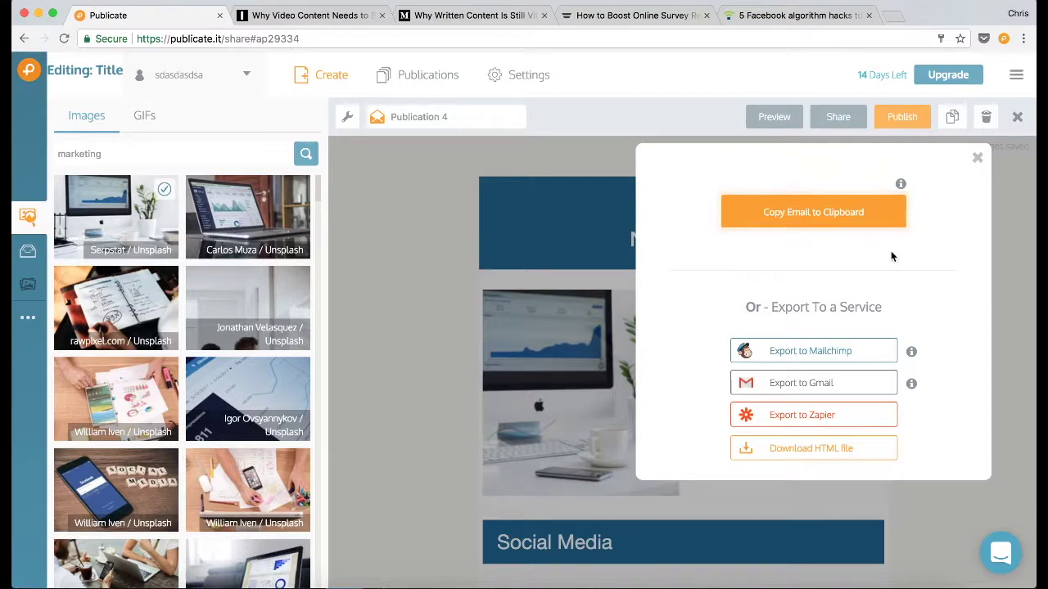
{"action": "left_click", "coordinate": [859, 223]}
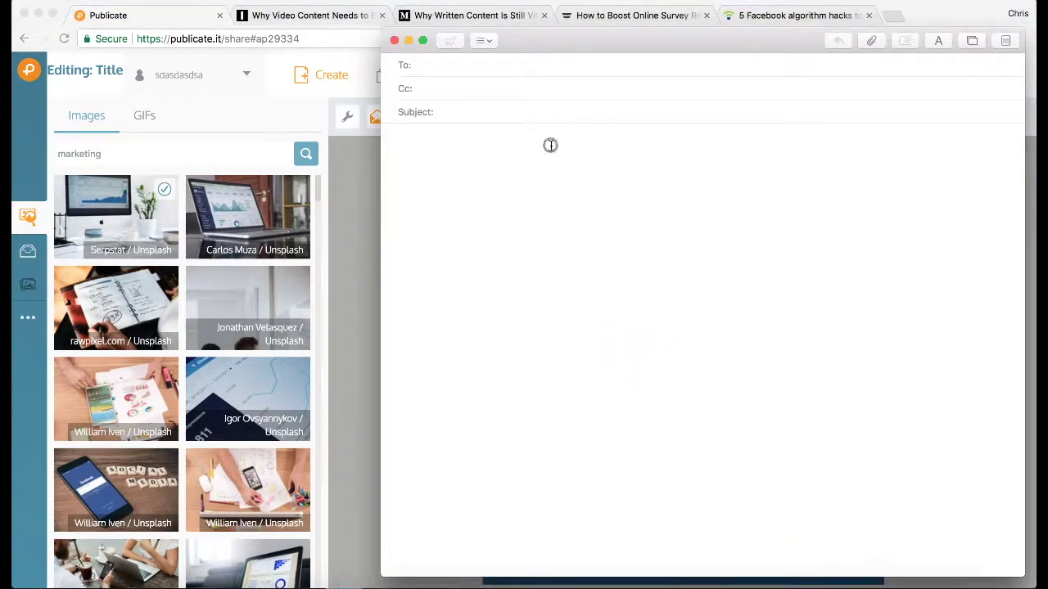
Step: Paste the Publication 4 newsletter into the new Mail message body
{"action": "right_click", "coordinate": [561, 151]}
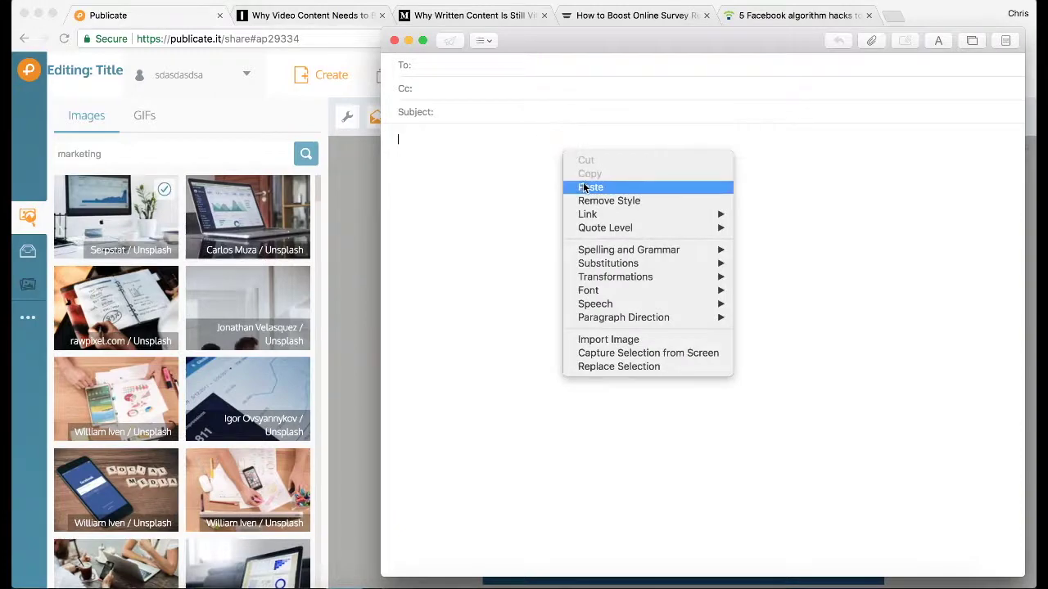
{"action": "left_click", "coordinate": [582, 186]}
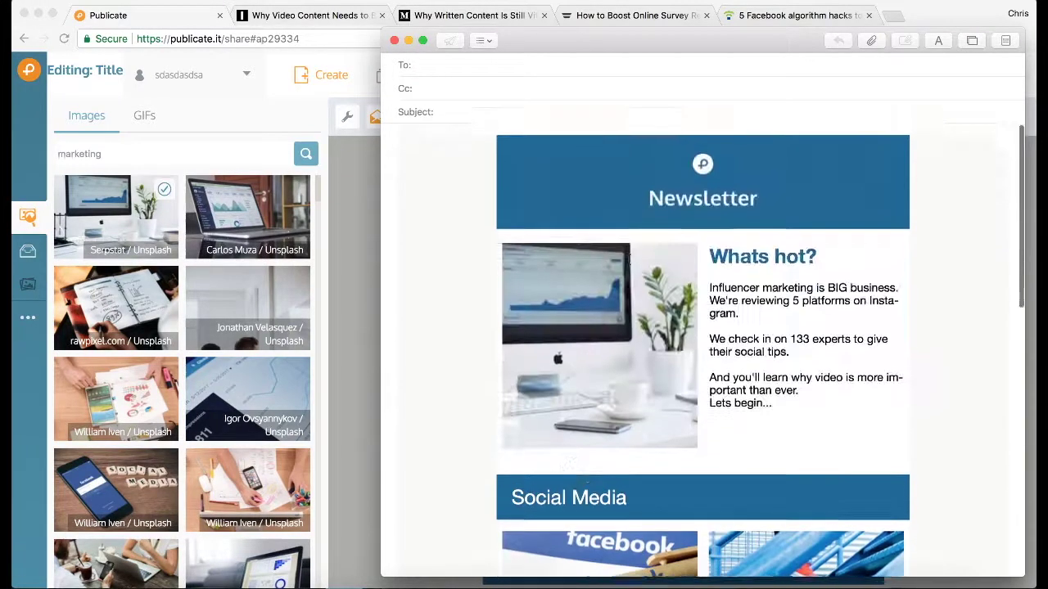